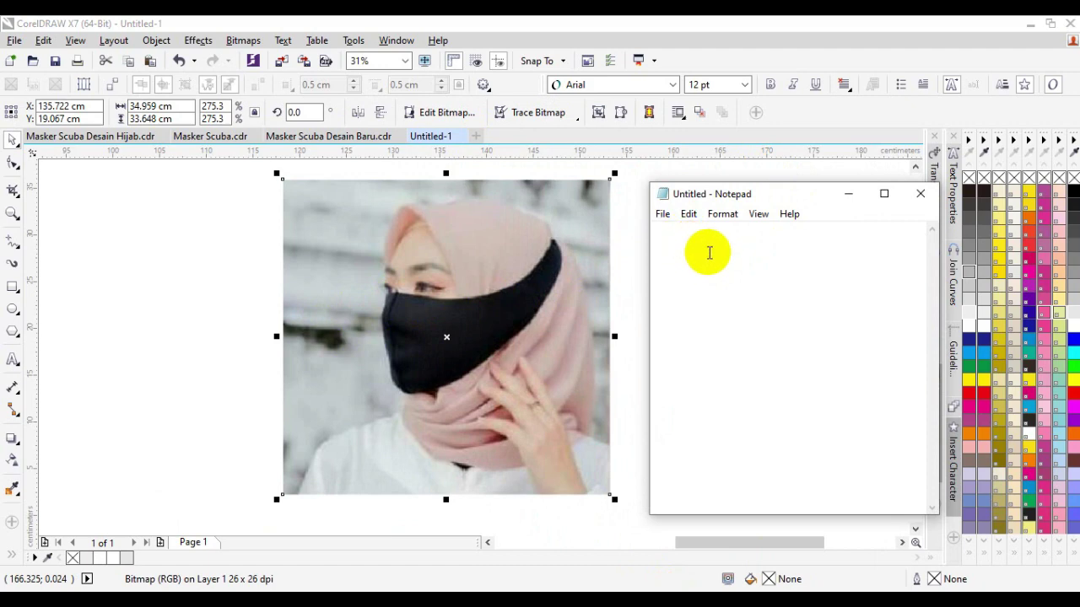
# Write the Notepad caption "KITA AKAN BELAJAR MEMBUAT POLA DESAIN MASKER KAIN SCUBA MODEL HIJAB".
pyautogui.write('-')
pyautogui.write('ITA AKAN BE')
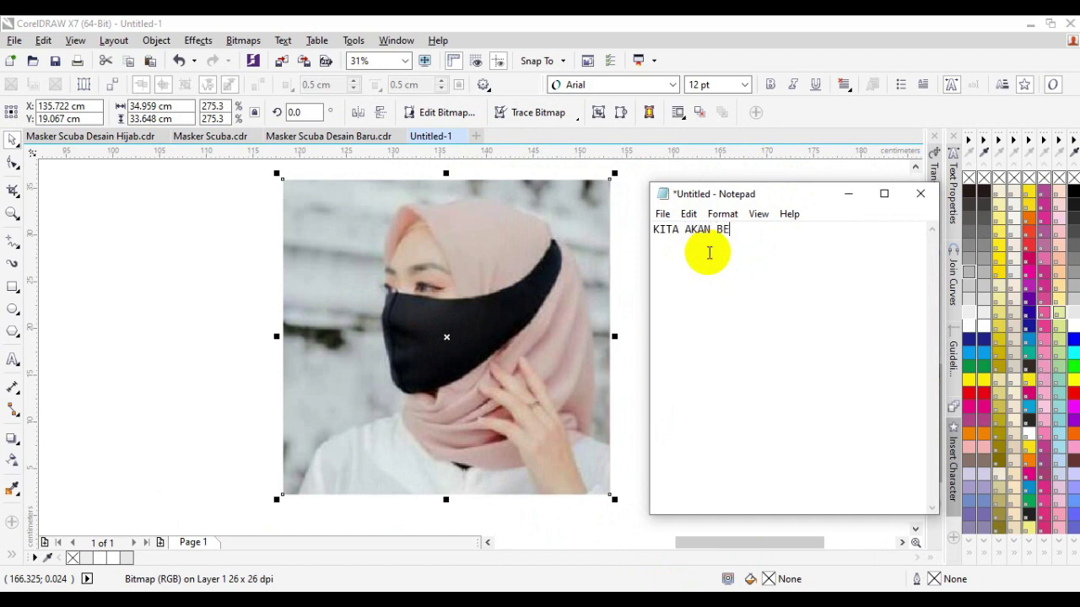
pyautogui.write('LAJAR MEMBUAT ')
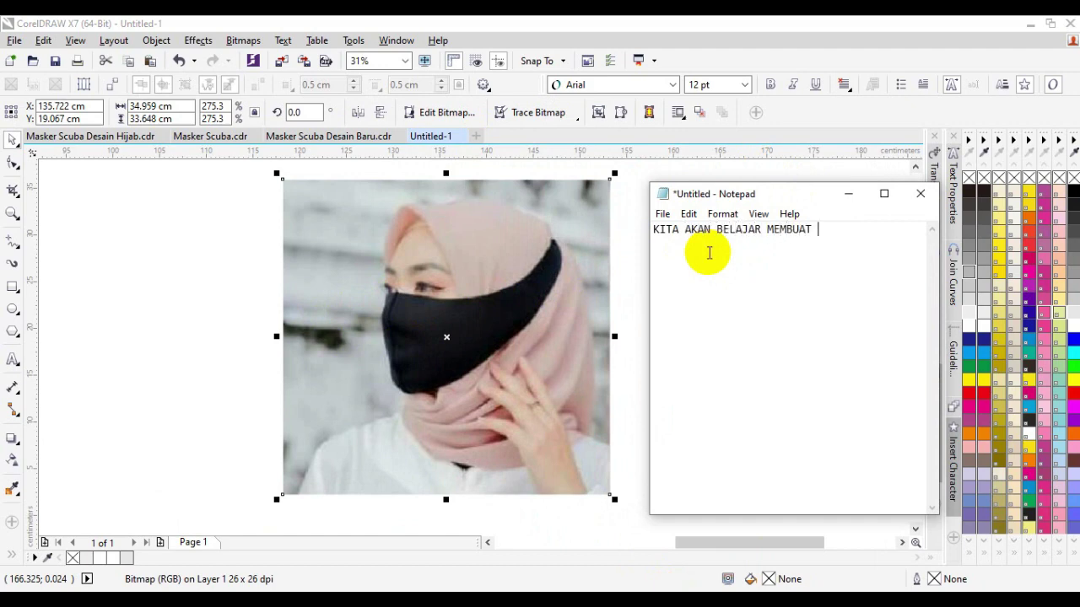
pyautogui.write('POLA DESAIN MASKE')
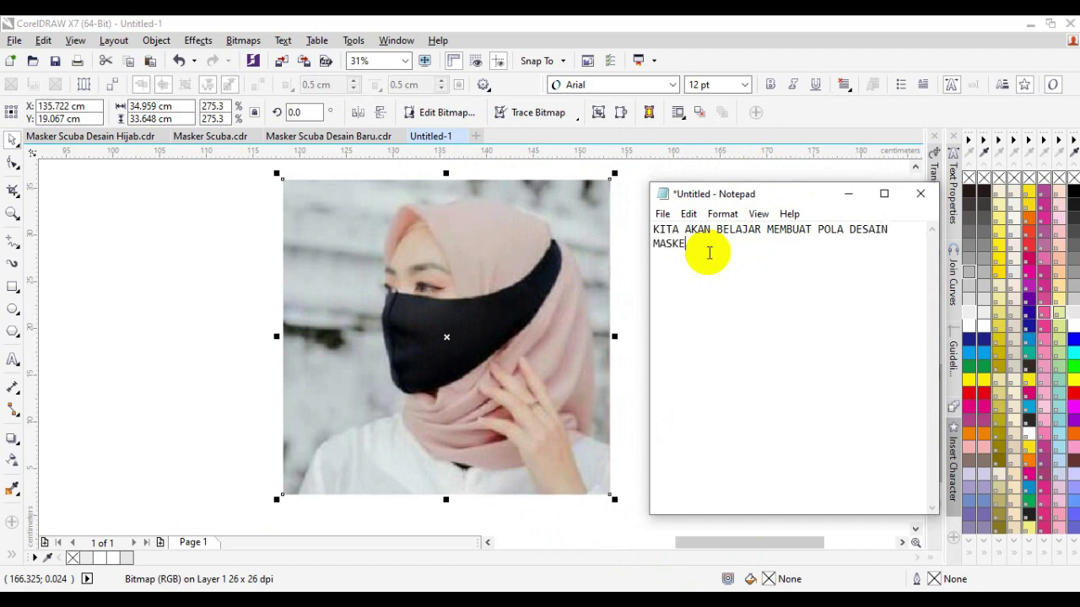
pyautogui.write('R KAIN SCUBA MODEL HIJAB')
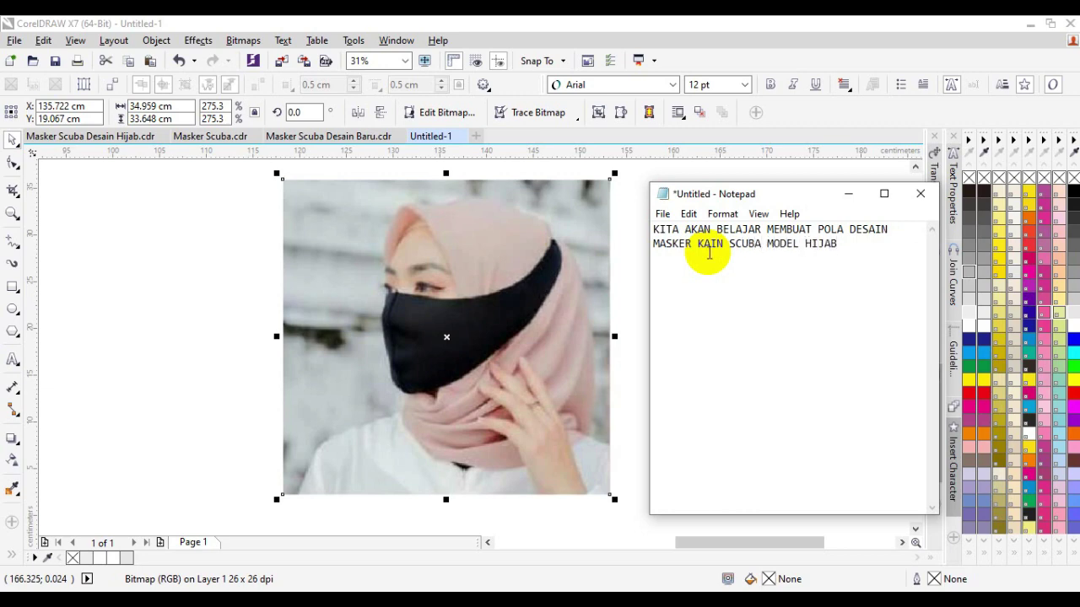
# Replace the whole note with "MODEL JADI KURANG LEBIH SEPERTI DISAMPING".
pyautogui.hotkey('ctrl', 'a')
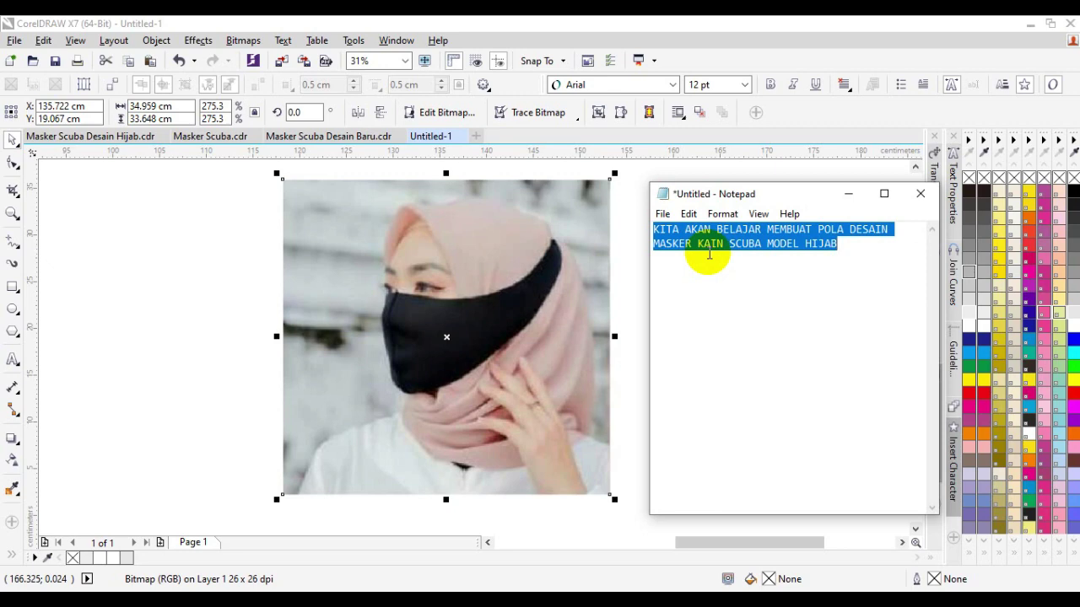
pyautogui.write('MODEL JADI')
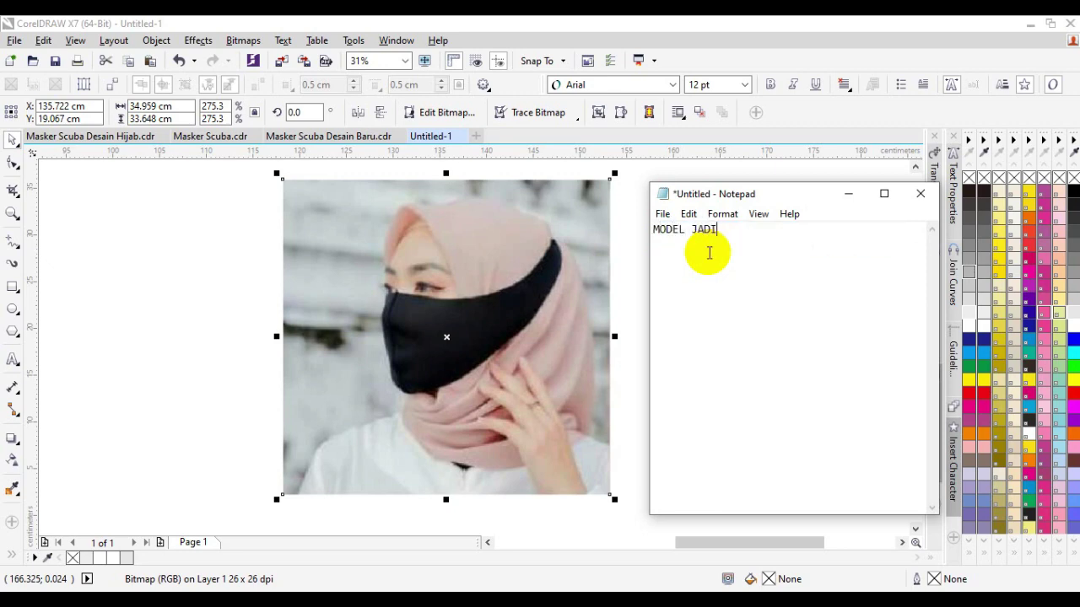
pyautogui.write(' KURANG LEBIH')
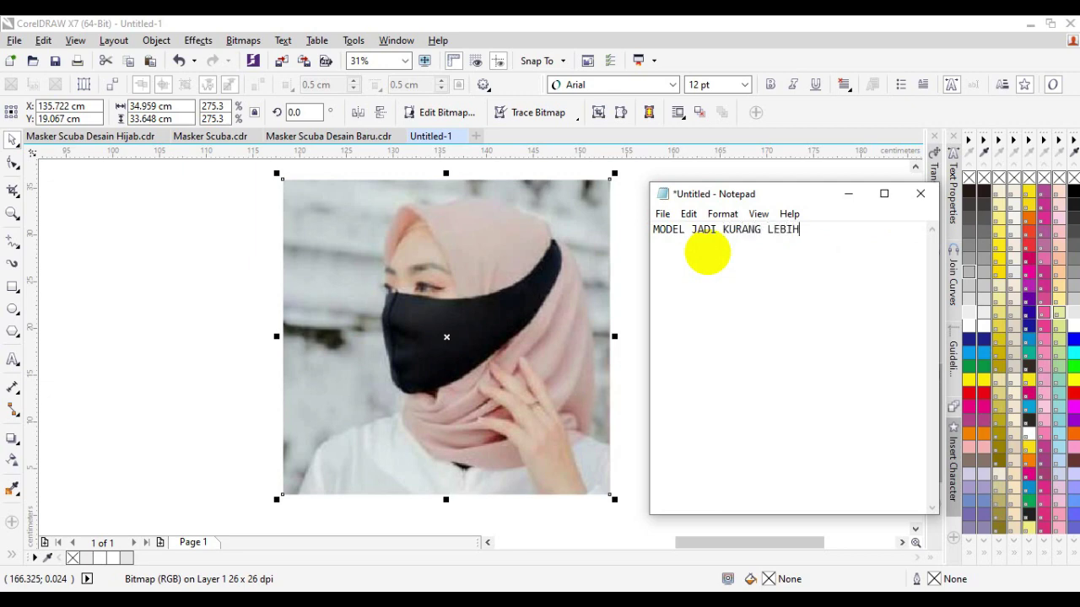
pyautogui.write(' SEPERTI DISAMPING')
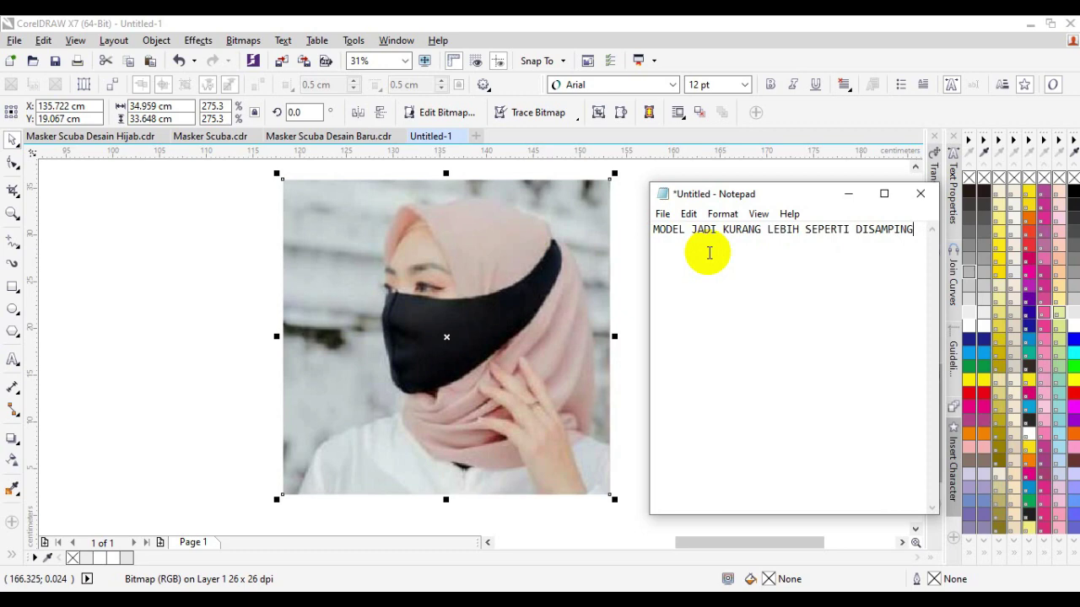
# Replace the whole note with "PERTAMA TENTUKAN DULU LINGKAR KEPALA".
pyautogui.hotkey('ctrl', 'a')
pyautogui.write('PER')
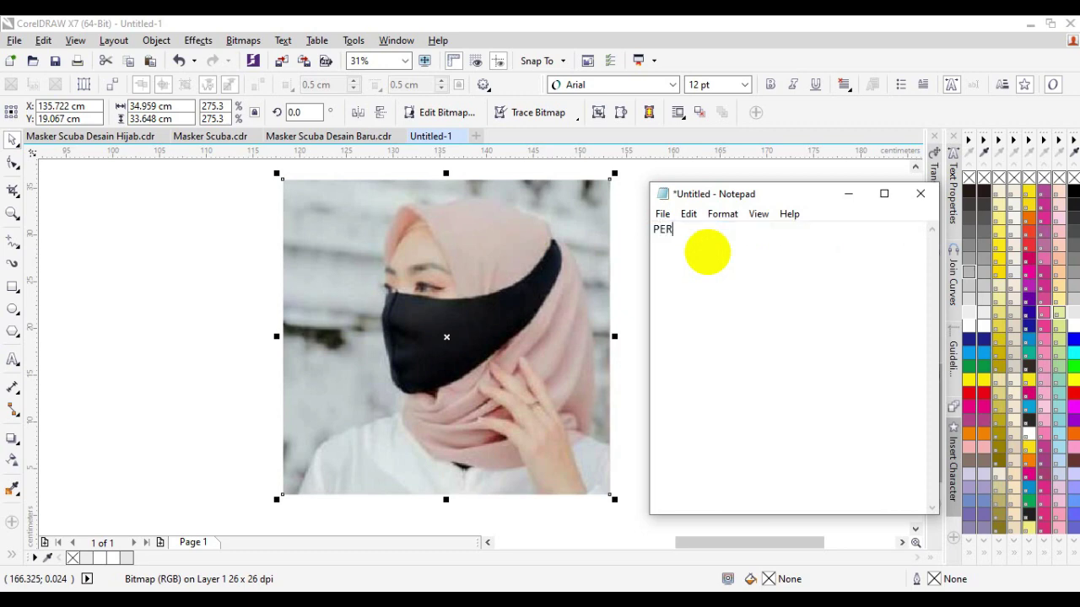
pyautogui.write('TAMA TENTUKAN DULU')
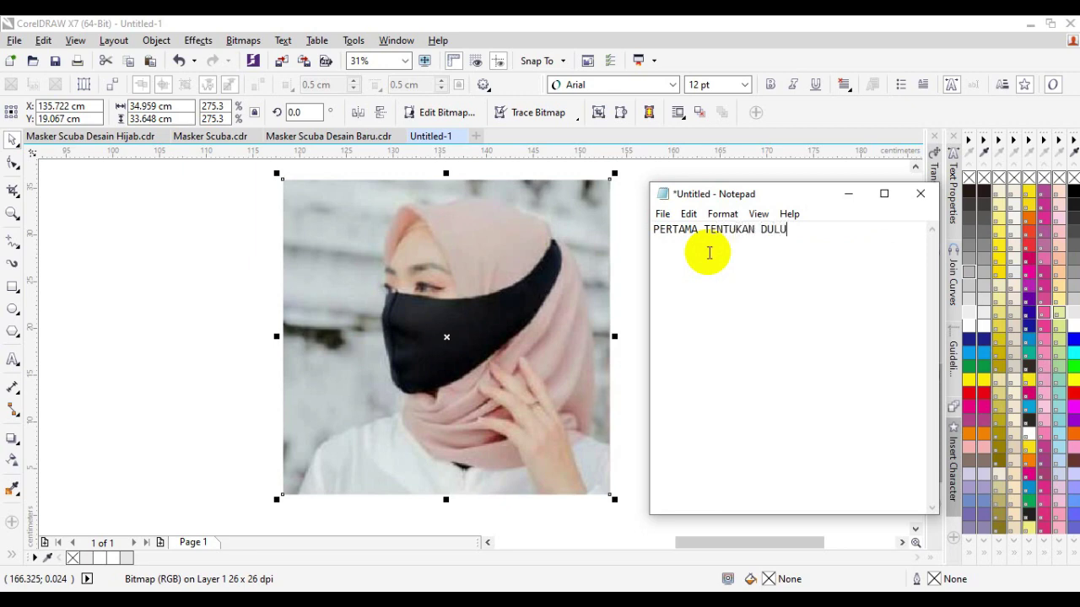
pyautogui.write(' LINGKAR KEPALA')
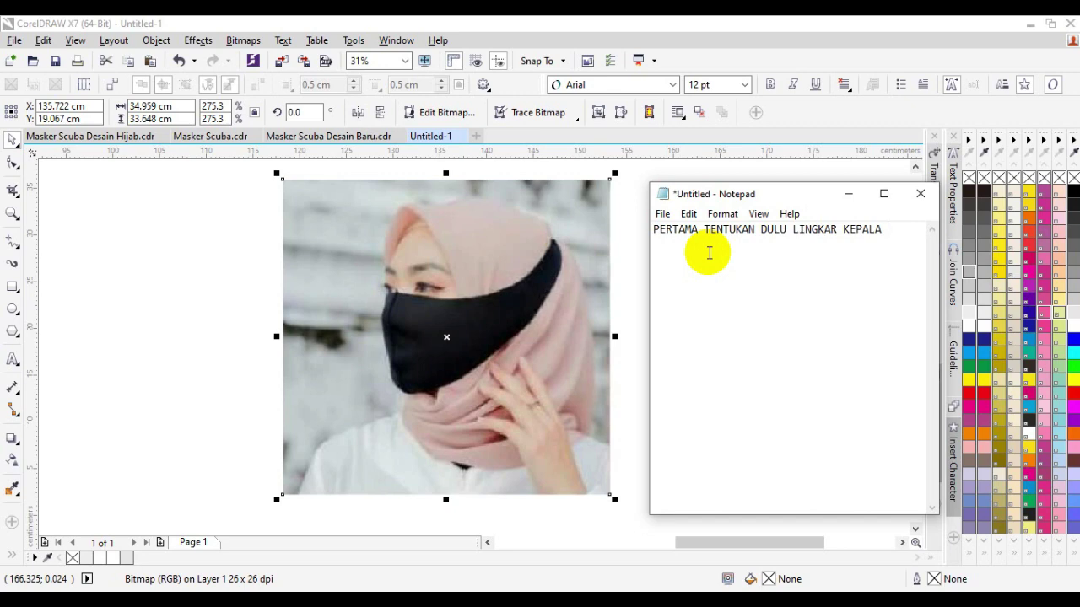
# Replace the whole note with "DISINI SAYA BUAT 35CM DUPAYA TIDAK TERLALU LONGGAR".
pyautogui.hotkey('ctrl', 'a')
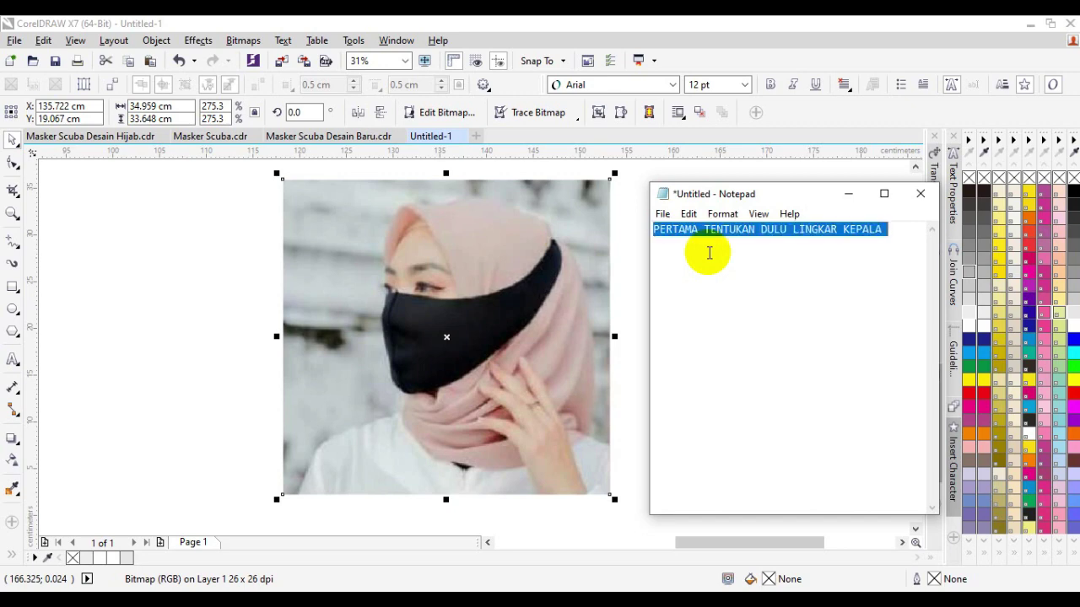
pyautogui.write('DISINI SAYA B')
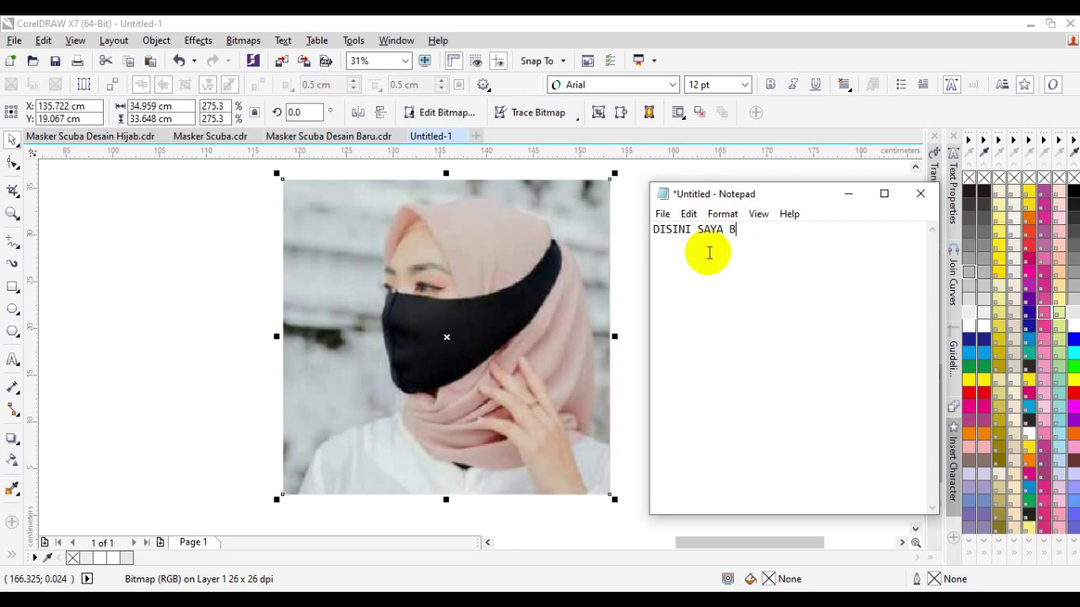
pyautogui.write('IAT 35CM DUPAYA T')
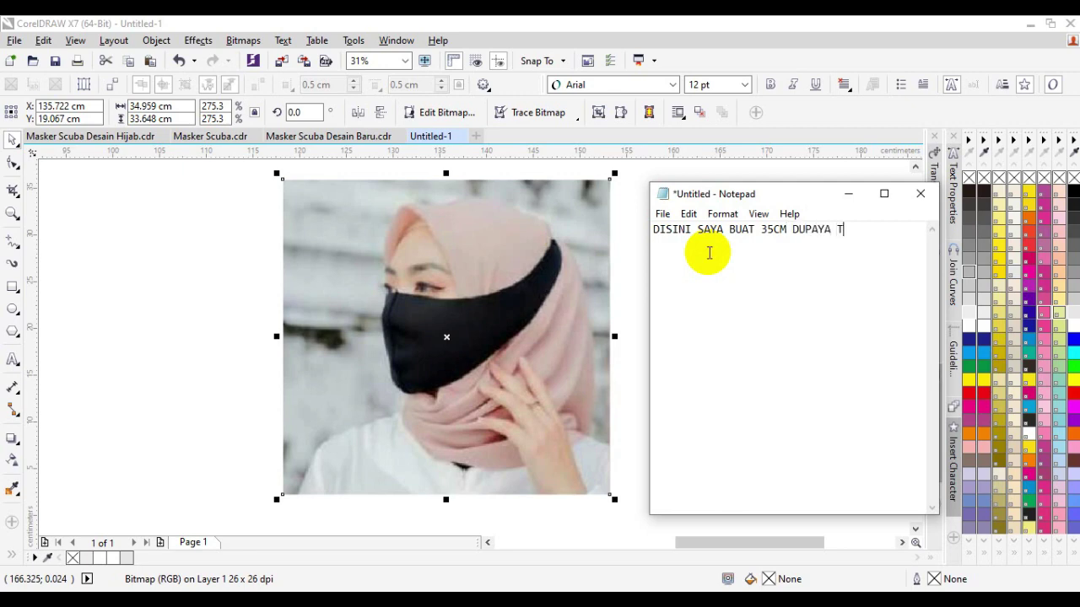
pyautogui.write('IDAK TERLALU LONGGAR')
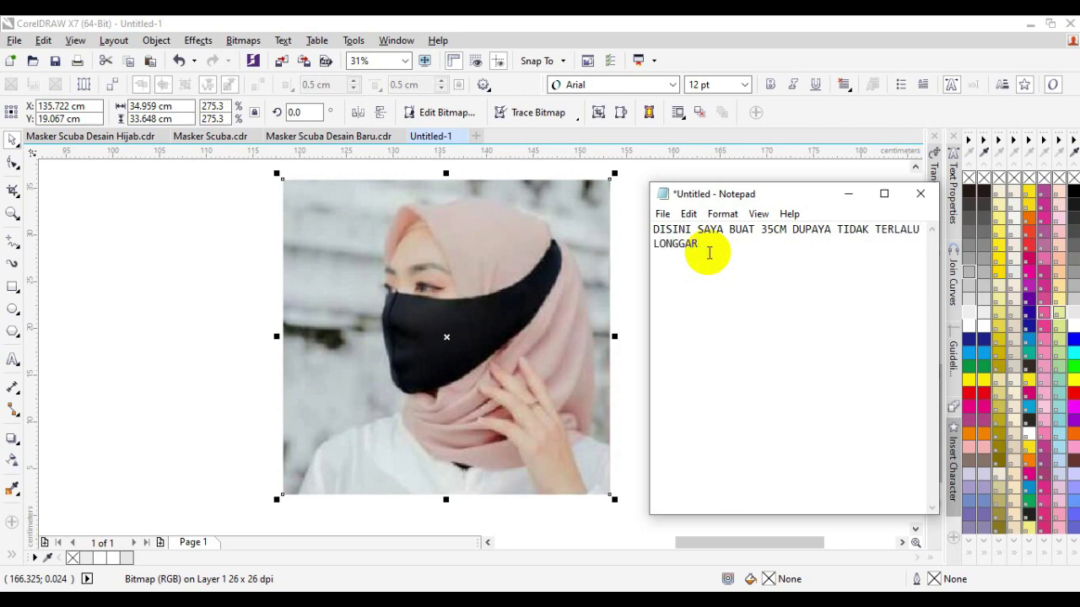
# Replace the whole note with "OKEY LANGSUNG SAJA", and clear the text again.
pyautogui.hotkey('ctrl', 'a')
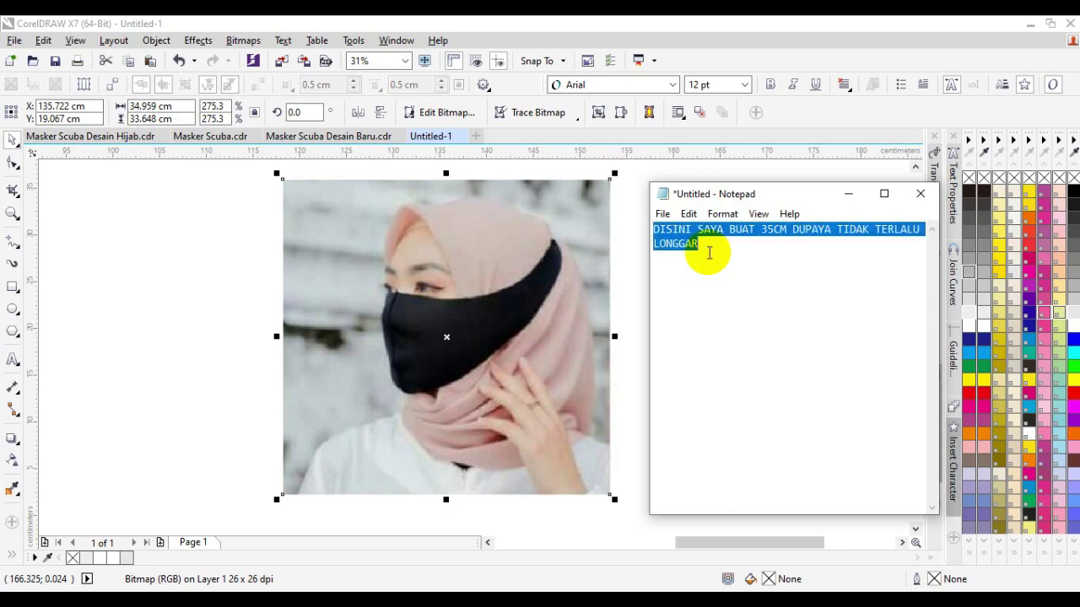
pyautogui.write('OKEY LANGSUNG SAJA')
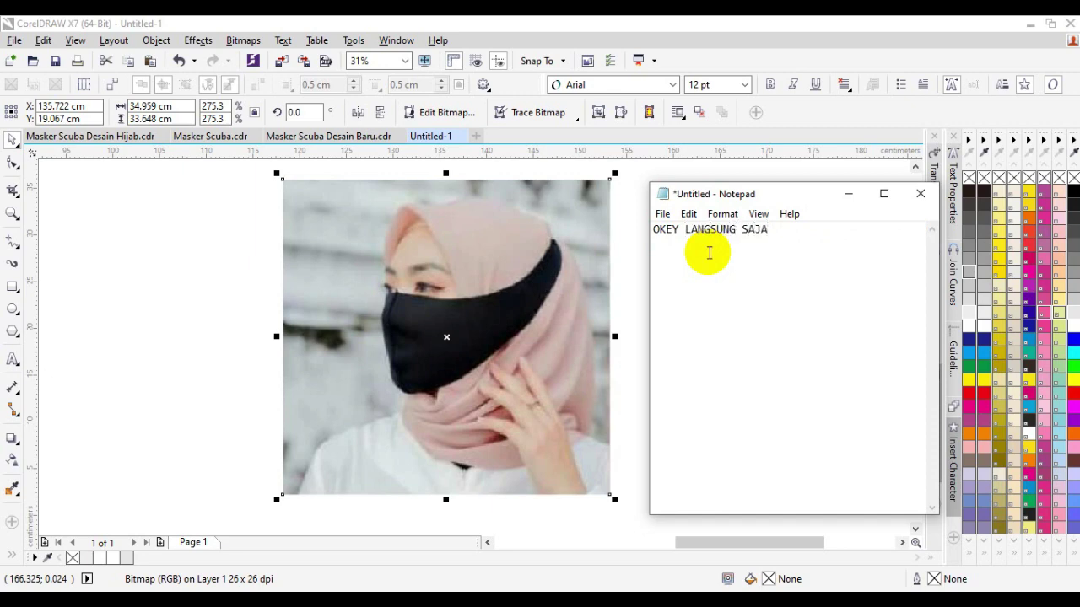
pyautogui.hotkey('ctrl', 'a')
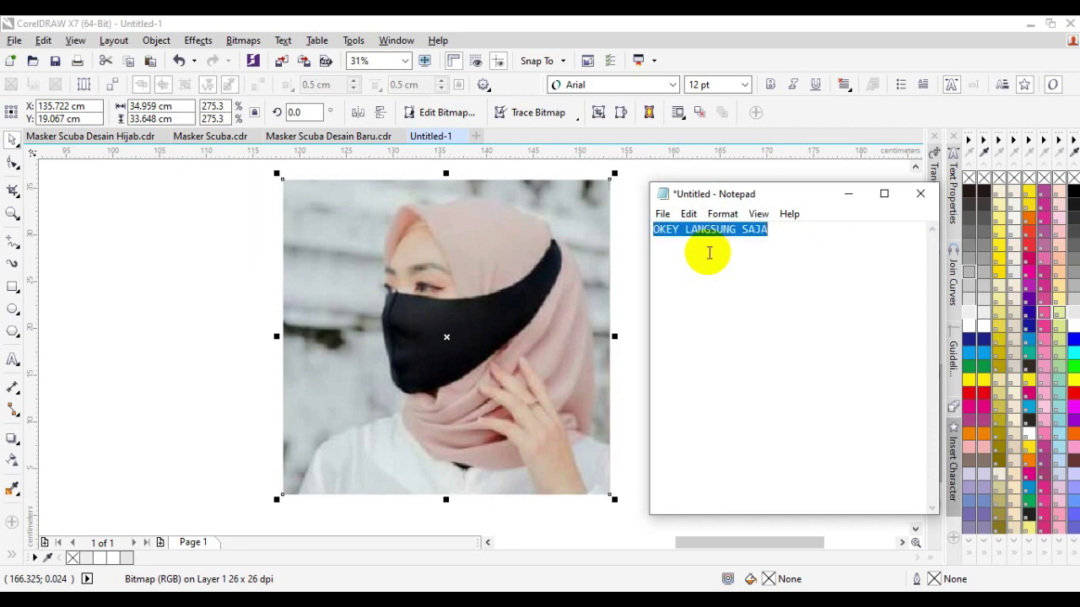
pyautogui.hotkey('ctrl', 'x')
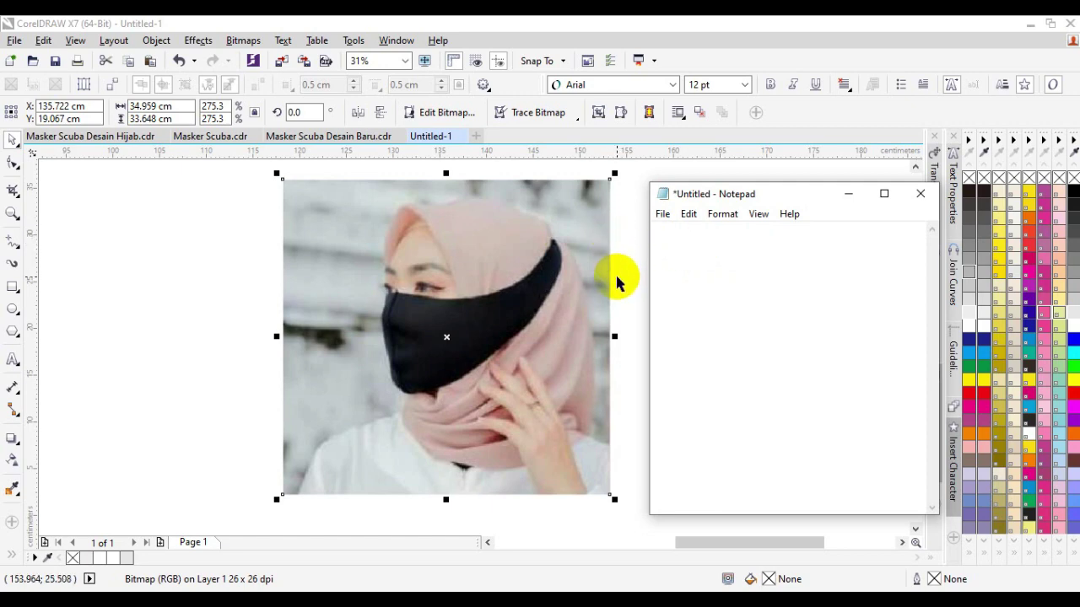
# Switch to CorelDRAW and move the black mask shape next to the reference photo, centred at about X 163.6 cm, Y 16.1 cm.
pyautogui.moveTo(615, 273); pyautogui.dragTo(484, 272)
pyautogui.click(819, 287)
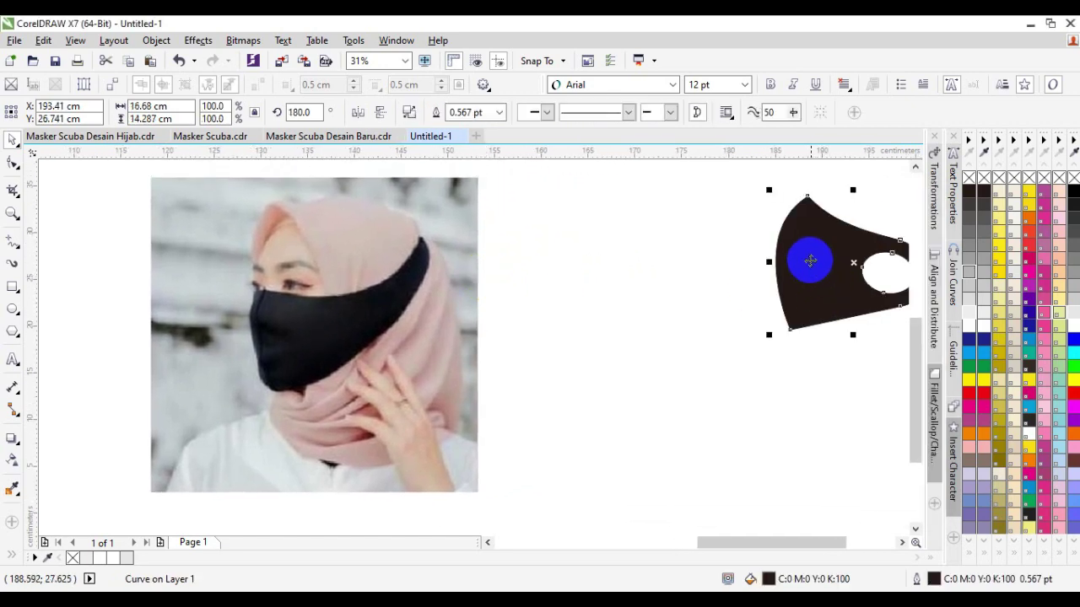
pyautogui.moveTo(810, 260); pyautogui.dragTo(544, 369)
pyautogui.moveTo(705, 391); pyautogui.dragTo(644, 381)
# Switch to Notepad and write the note "SAYA MENGGUNAKAN FILE DESAIN MASKER SEBELUMNYA".
pyautogui.click(742, 601)
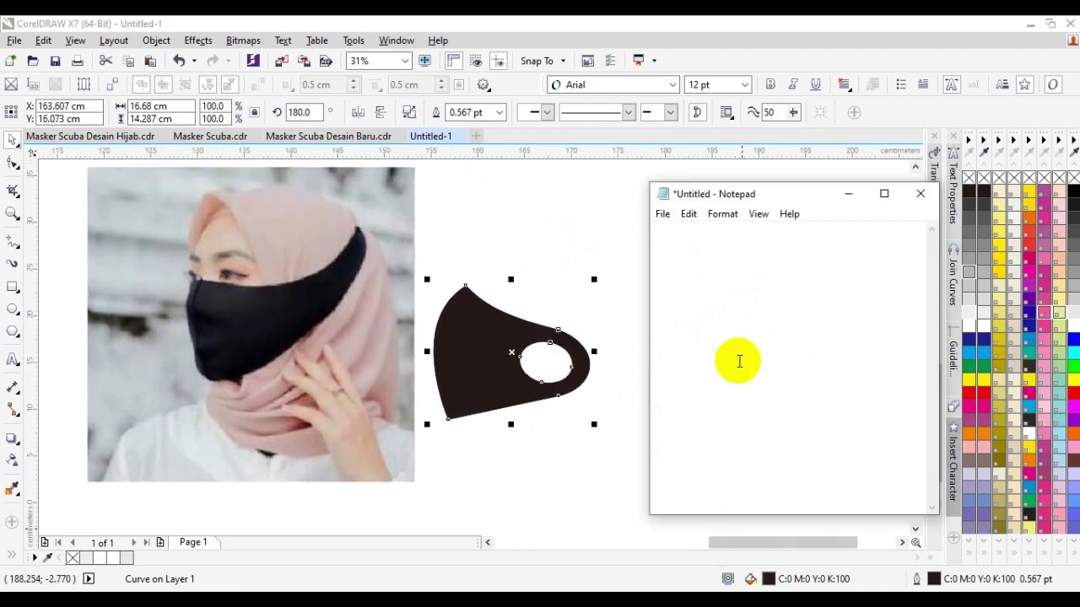
pyautogui.write('SAYA MENGGUNAKA')
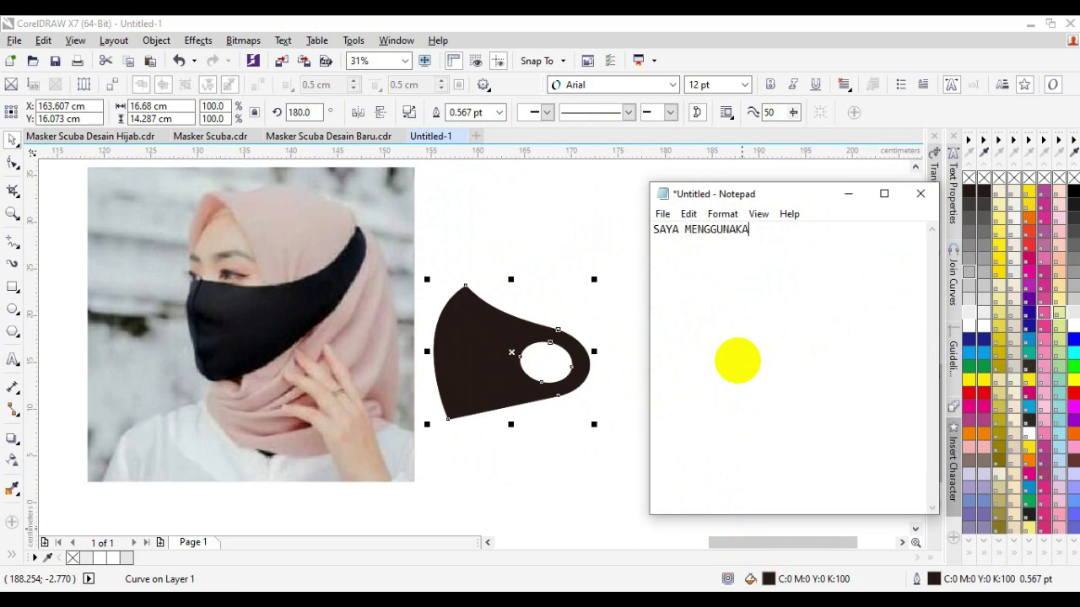
pyautogui.write('N FILE DESAIN MASKER S')
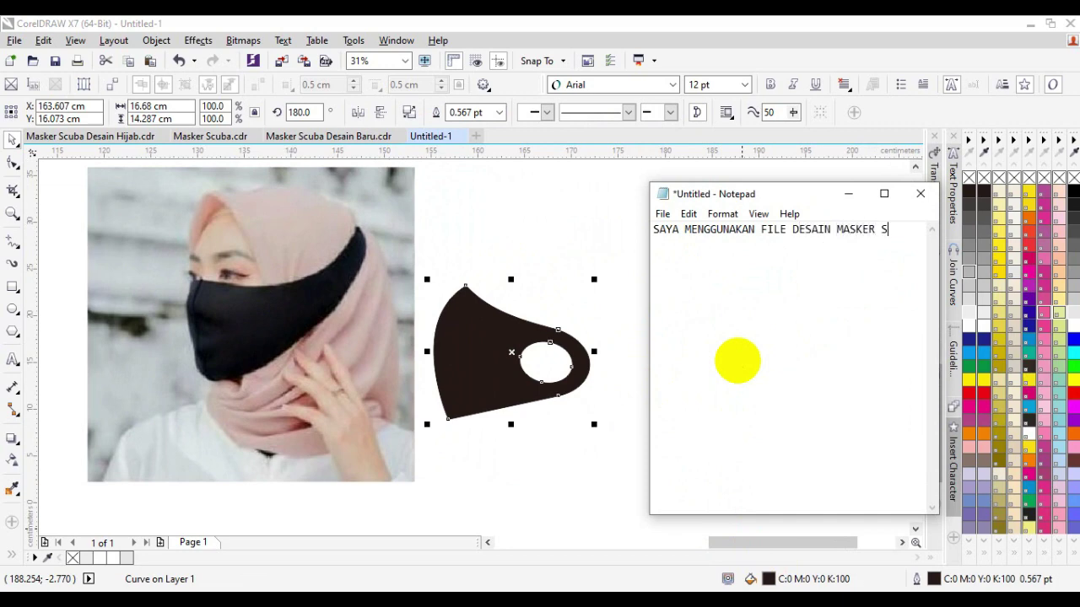
pyautogui.write('EBELUMNYA')
# Replace the whole note with "SEDIKUT DIMODIF BAGIAN BELAKANG", and clear the text again.
pyautogui.hotkey('ctrl', 'a')
pyautogui.write('SEDIK')
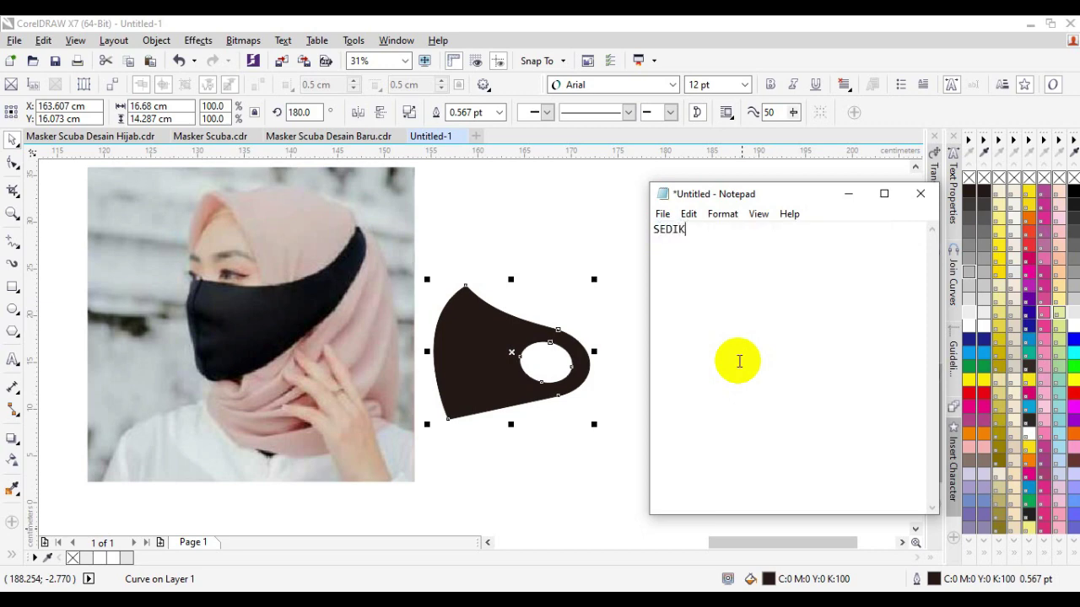
pyautogui.write('UT DIMODIF BAGIAN')
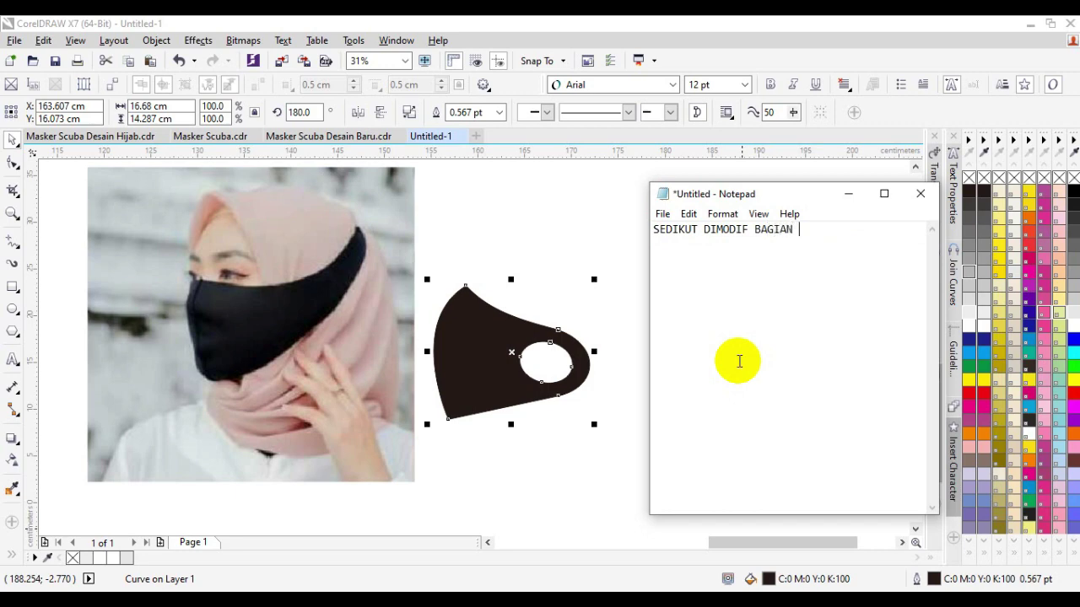
pyautogui.write(' BELAKANG')
pyautogui.hotkey('ctrl', 'a')
pyautogui.press('BackSpace')
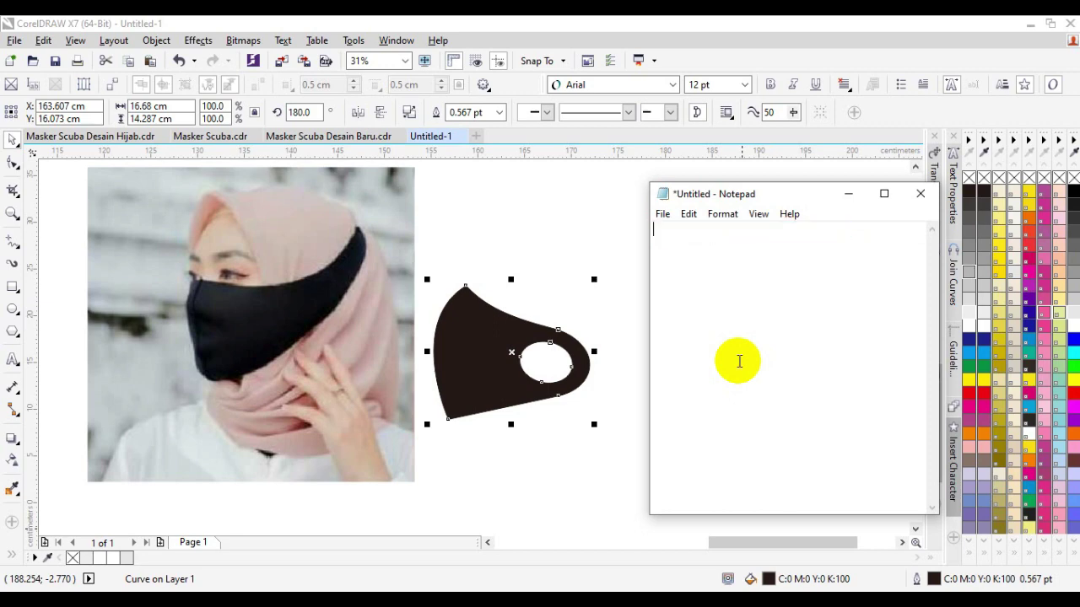
# Back in CorelDRAW, move the black mask shape up and away from the photo to about X 168.6 cm, Y 21.7 cm, and deselect it.
pyautogui.click(499, 193)
pyautogui.click(450, 333)
pyautogui.scroll(-1, 518, 296)
pyautogui.scroll(1, 536, 323)
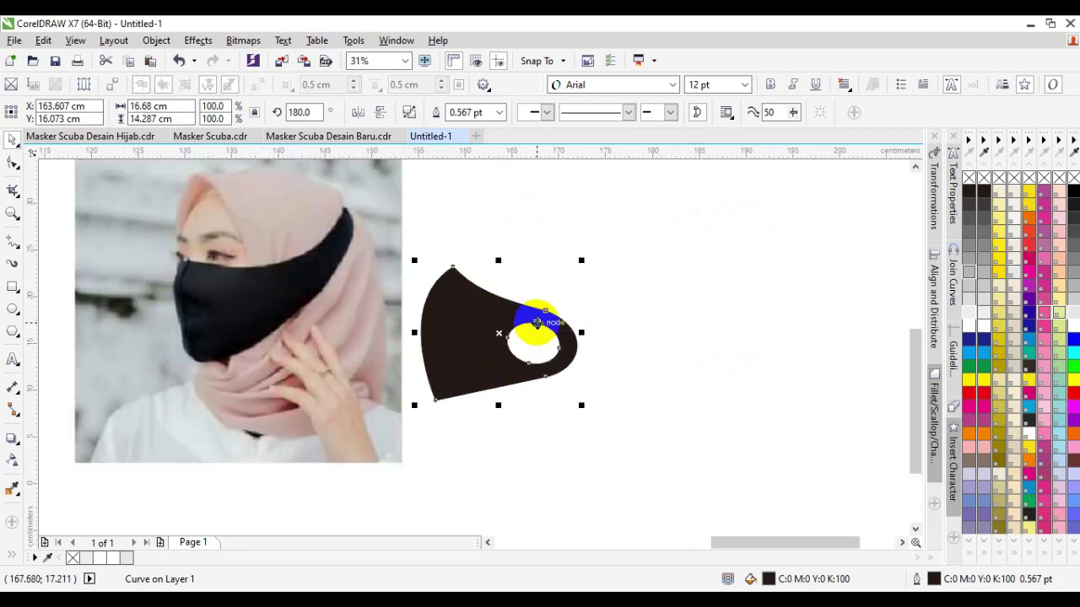
pyautogui.moveTo(472, 362); pyautogui.dragTo(520, 309)
pyautogui.click(542, 348)
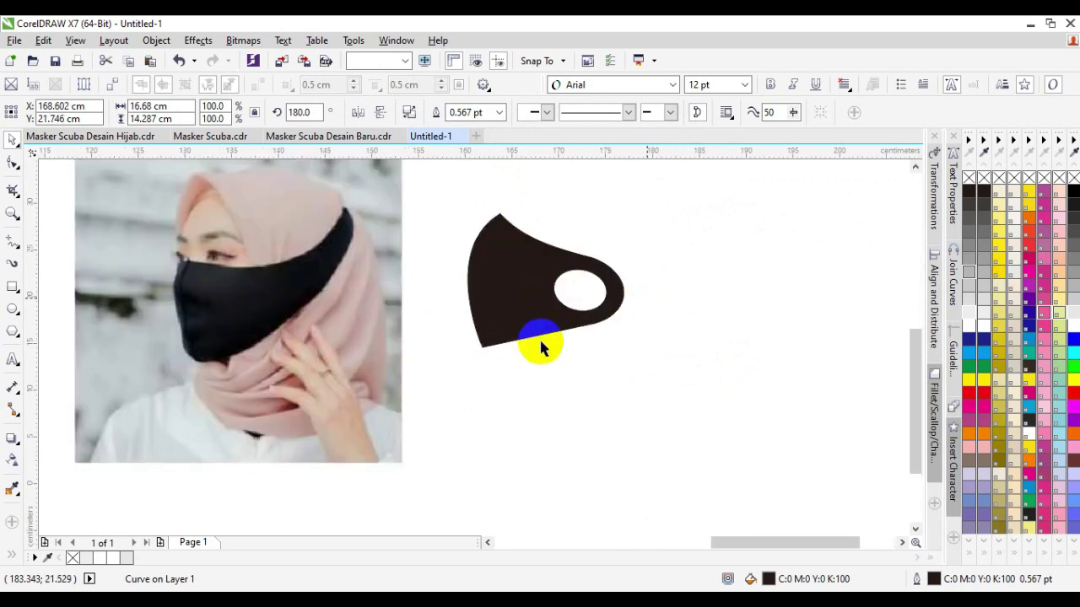
# Draw a rectangle about 21.2 cm wide and 7.6 cm high just beyond the rounded ear end of the mask shape.
pyautogui.scroll(1, 541, 349)
pyautogui.scroll(-1, 414, 405)
pyautogui.click(13, 287)
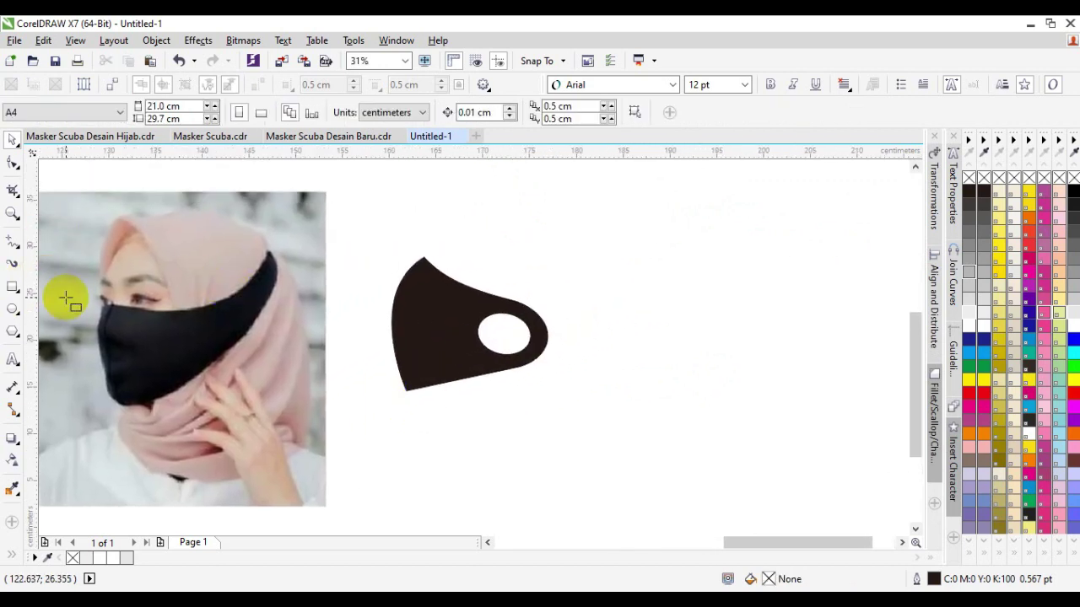
pyautogui.moveTo(564, 252); pyautogui.dragTo(763, 323)
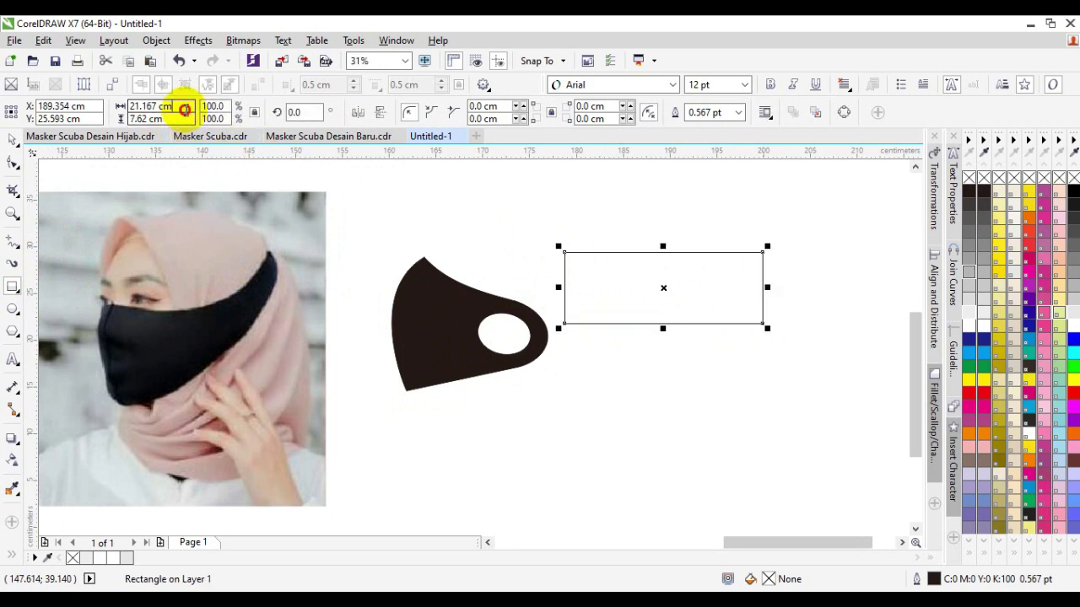
# Set the rectangle's width to 35 cm and give it a green outline (C100 M0 Y100 K0).
pyautogui.click(183, 109)
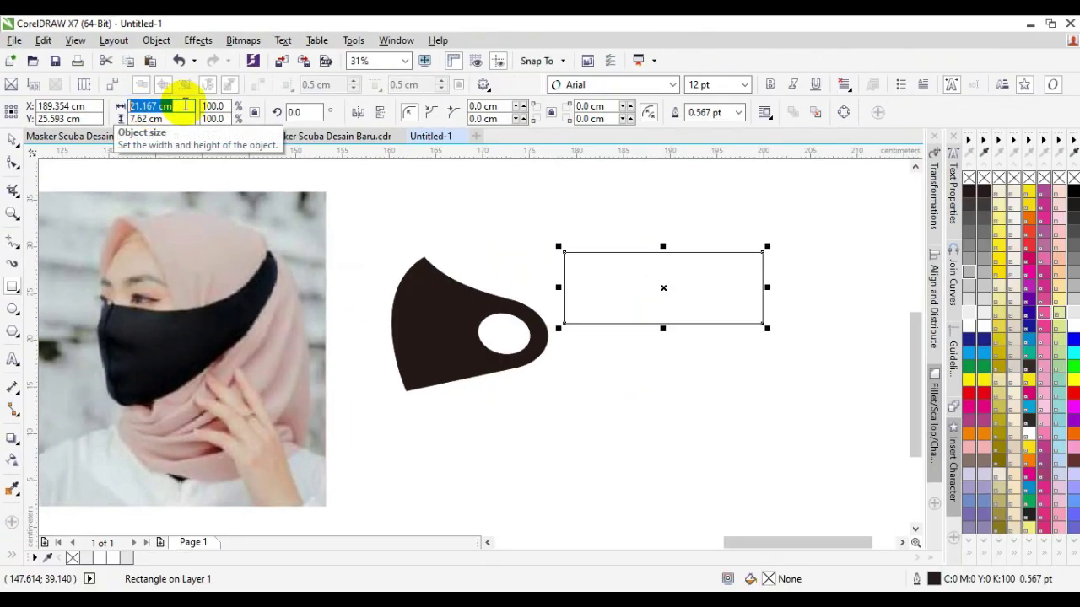
pyautogui.write('3')
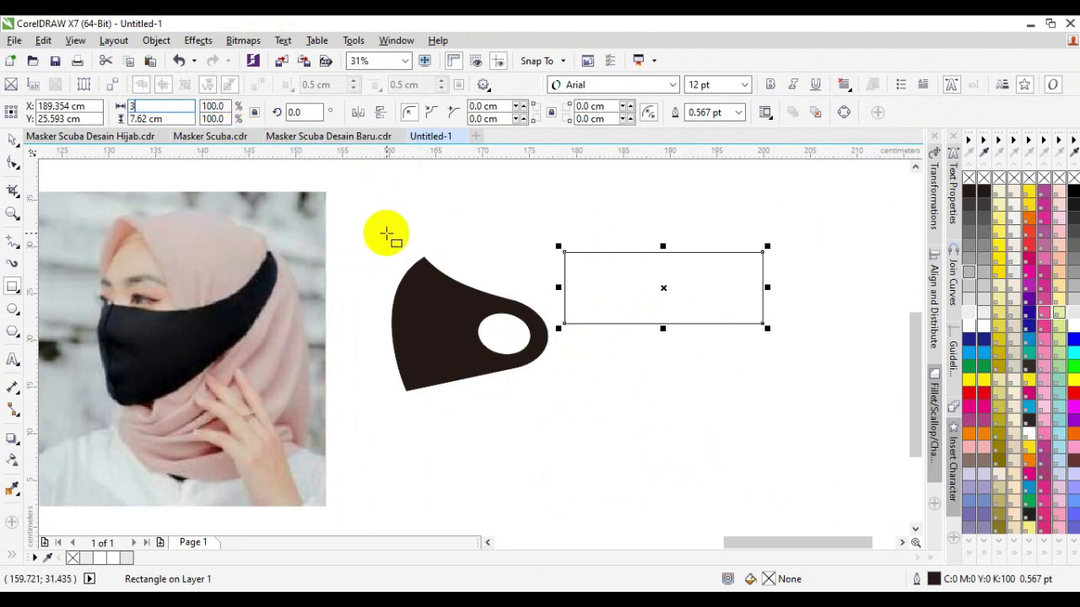
pyautogui.write('5')
pyautogui.press('Return')
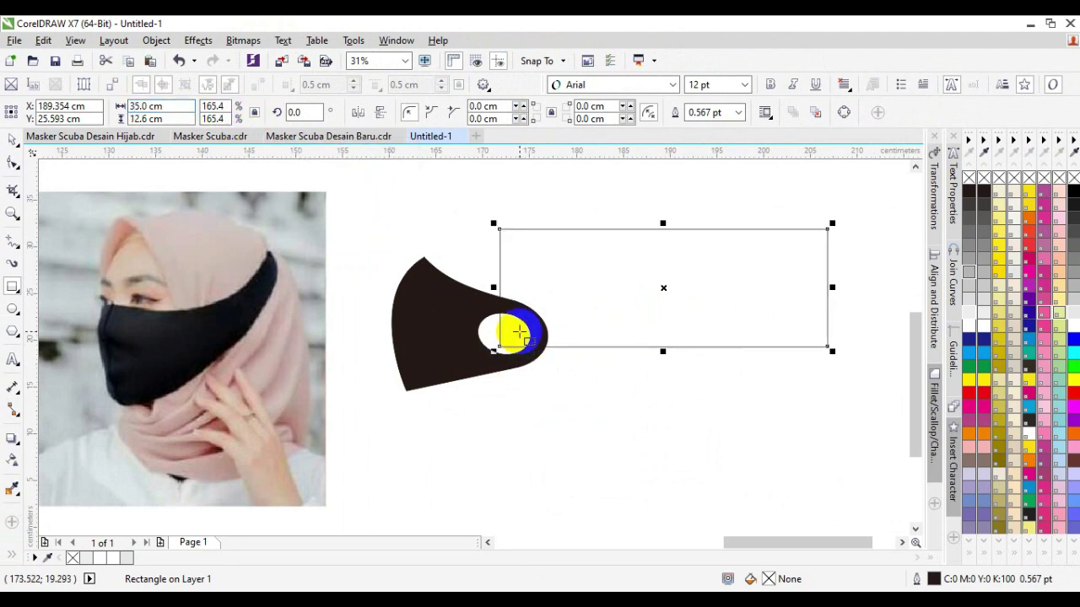
pyautogui.click(12, 139)
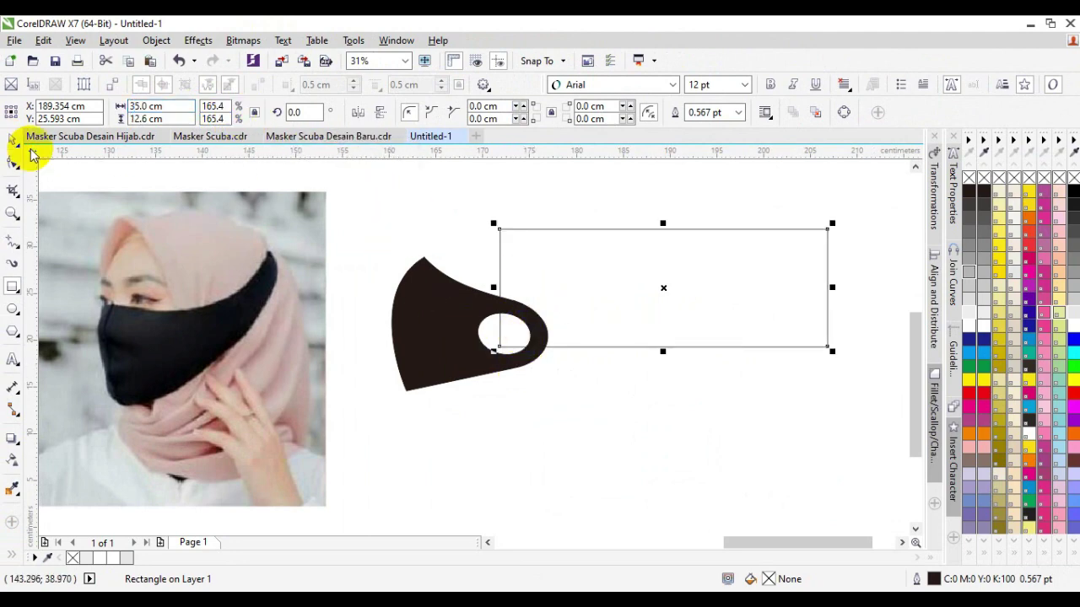
pyautogui.rightClick(970, 369)
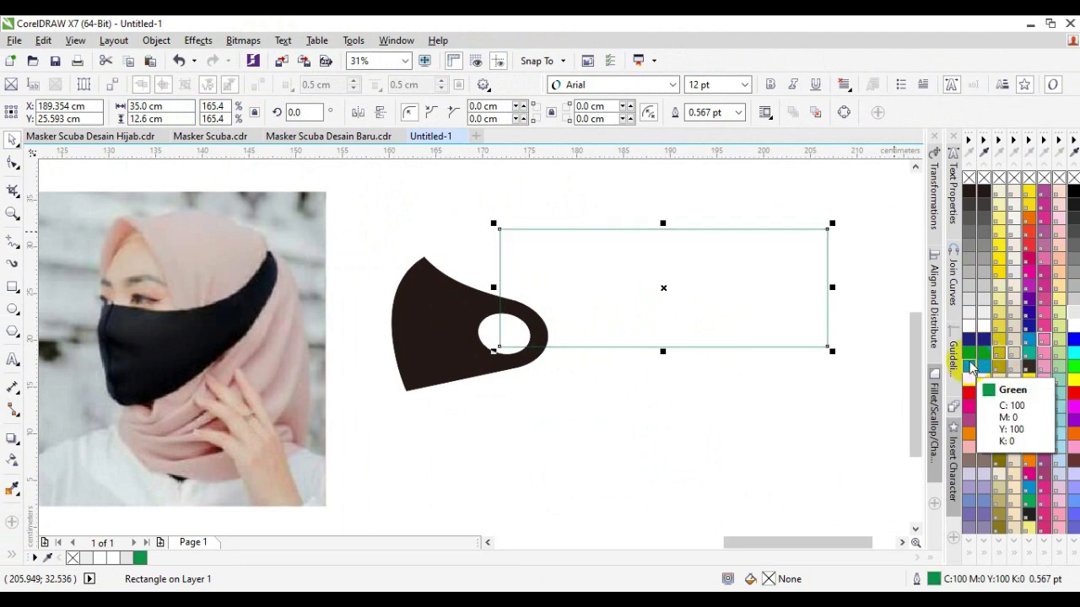
# Move the green rectangle over the mask shape so its near side edge meets the mask's curved front edge.
pyautogui.moveTo(498, 264); pyautogui.dragTo(386, 313)
pyautogui.scroll(2, 391, 302)
pyautogui.scroll(-4, 390, 354)
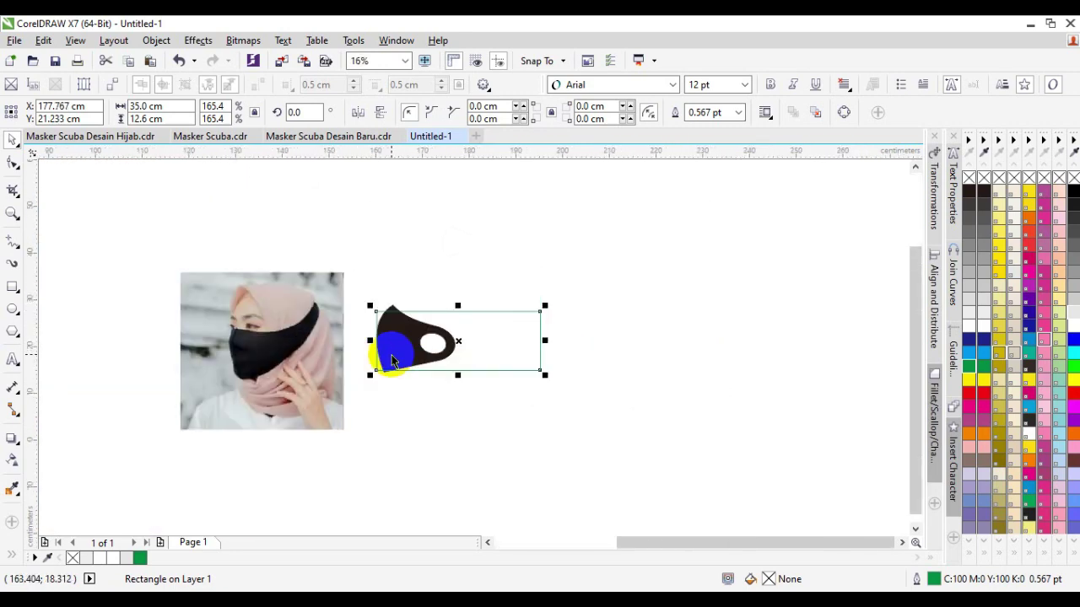
pyautogui.moveTo(378, 378); pyautogui.dragTo(417, 361)
pyautogui.scroll(2, 417, 361)
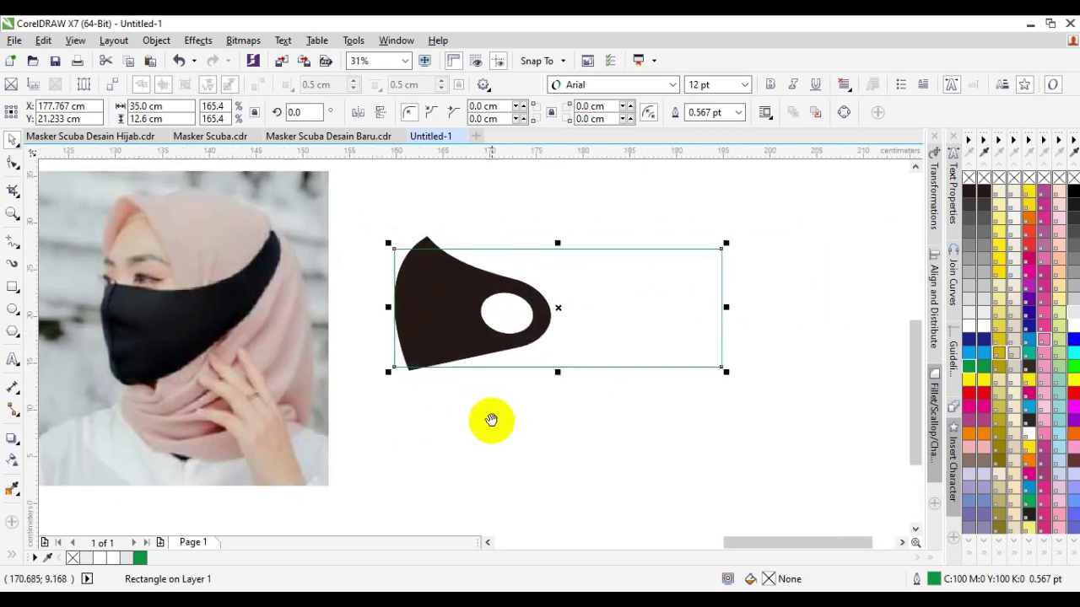
# Stretch the green rectangle's height well above and below the mask shape, keeping its 35 cm width, and deselect it.
pyautogui.moveTo(466, 253); pyautogui.dragTo(463, 250)
pyautogui.click(494, 416)
pyautogui.moveTo(561, 255); pyautogui.dragTo(537, 456)
pyautogui.click(688, 329)
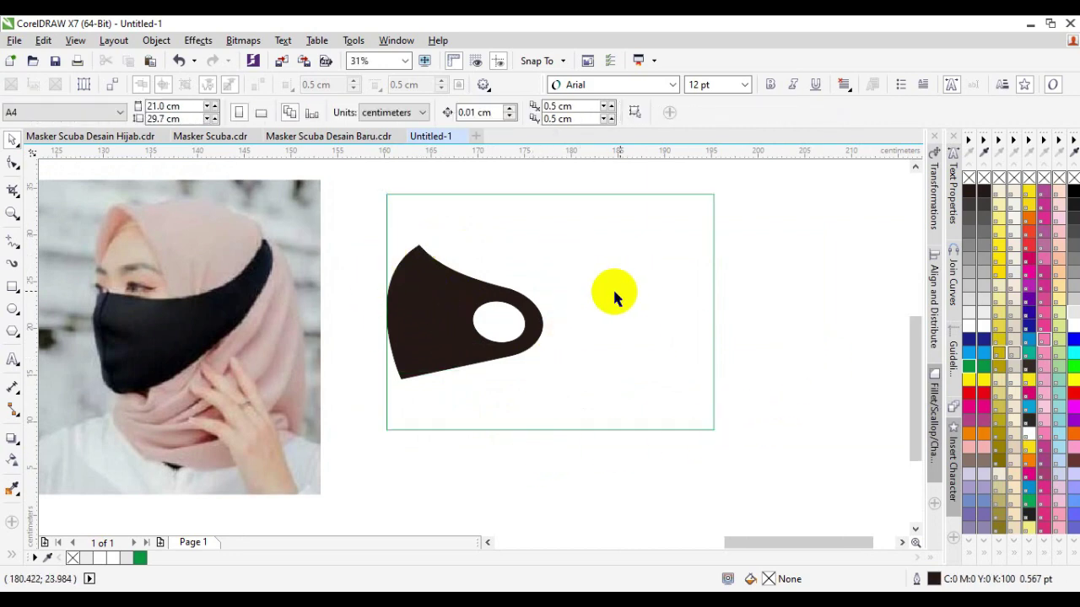
pyautogui.moveTo(742, 301); pyautogui.dragTo(595, 330)
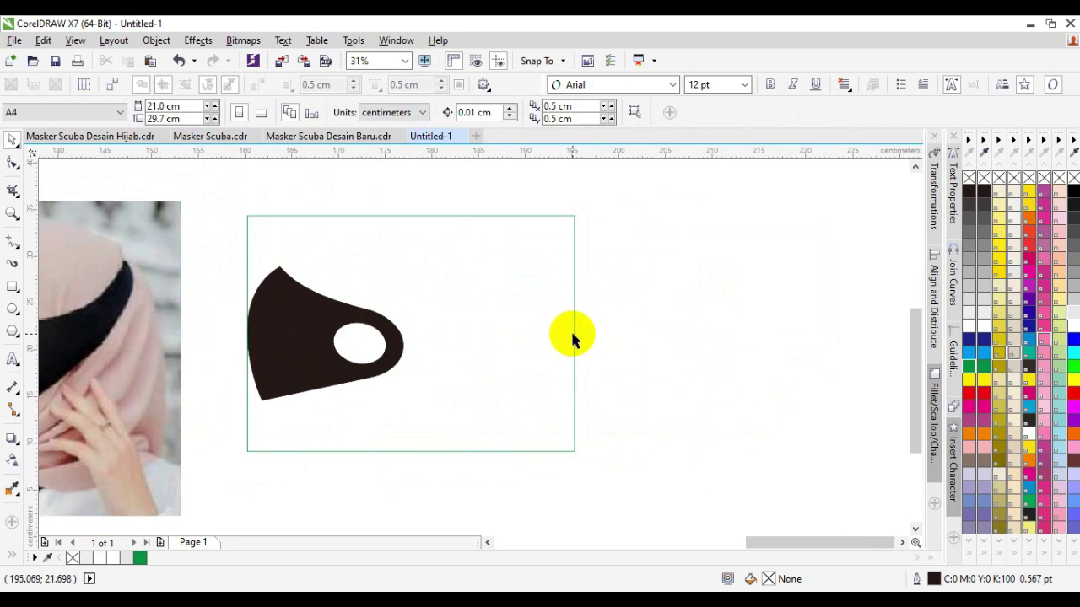
# Switch to Notepad, write "KOTAK HIJAU HANYA GARIS BANTU UNTUK ATUR PANJANG MAKS 35CM", clear the text, and minimize the note.
pyautogui.click(788, 605)
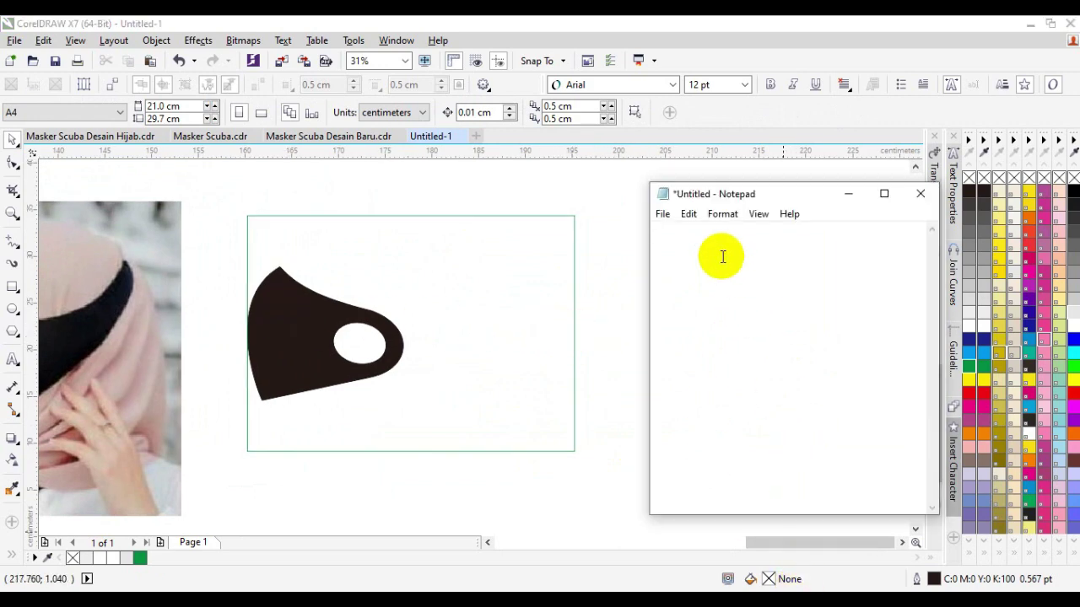
pyautogui.press('BackSpace')
pyautogui.write('GA')
pyautogui.write('KOTAK')
pyautogui.write(' HIJAU HANYA')
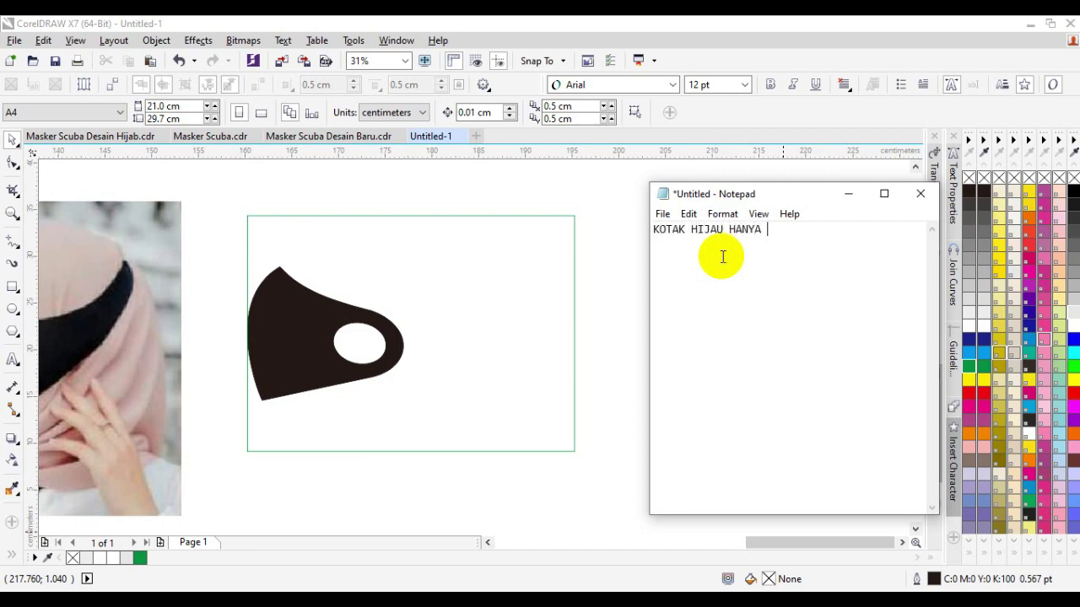
pyautogui.write(' GARIS BANTU UNTUK')
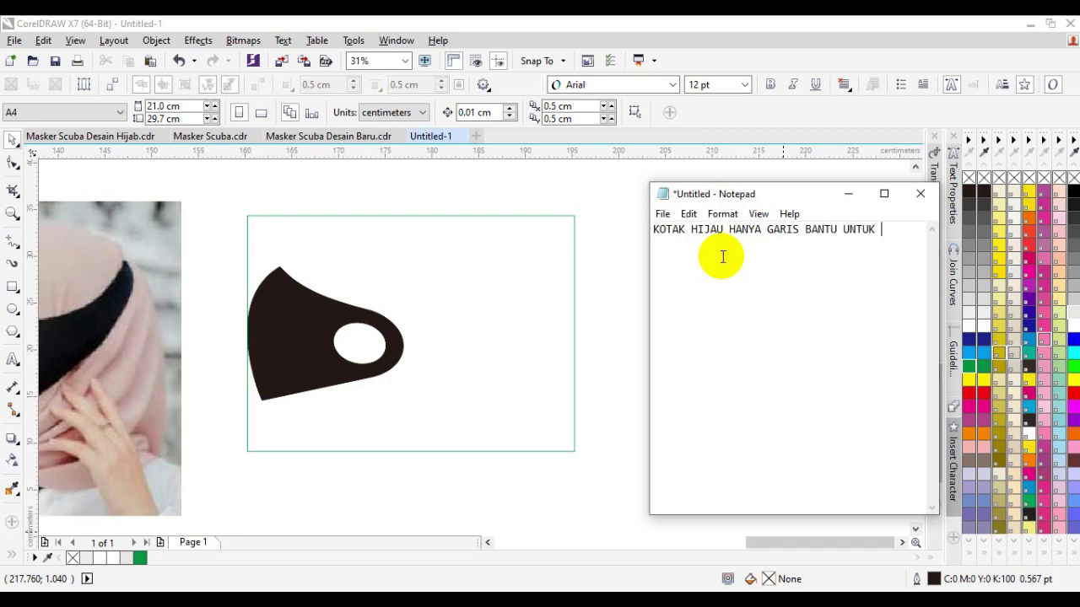
pyautogui.write('NJAN')
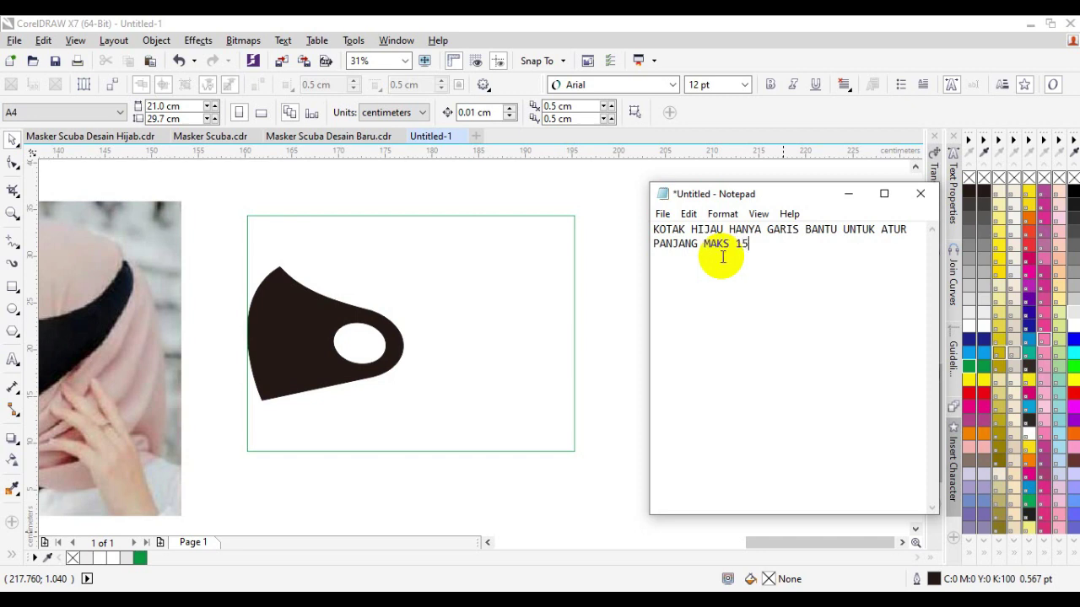
pyautogui.write('G MAKS 35CM')
pyautogui.hotkey('ctrl', 'a')
pyautogui.press('Delete')
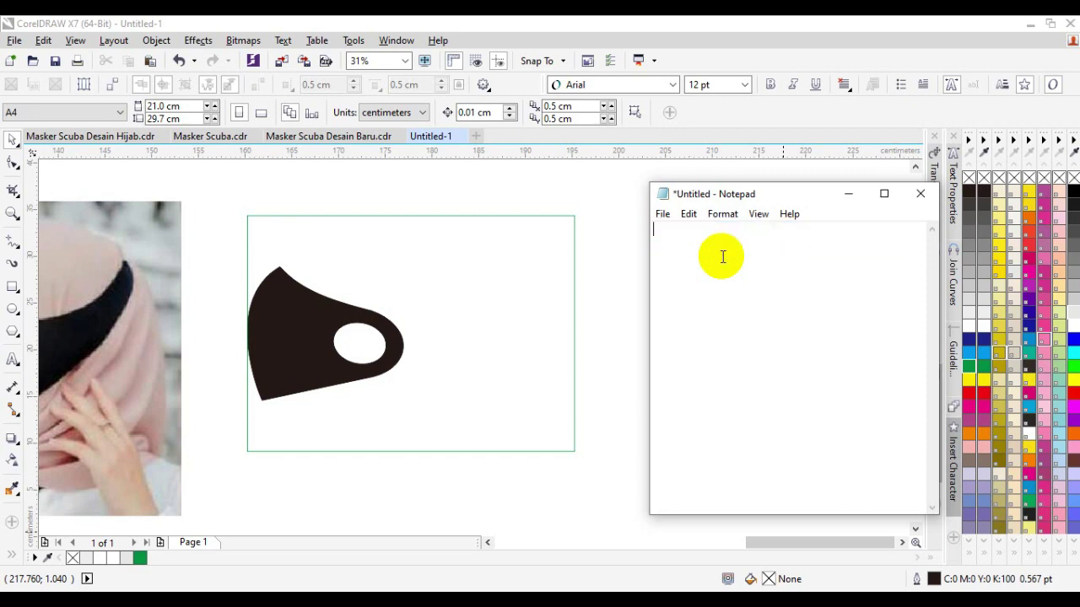
pyautogui.click(849, 195)
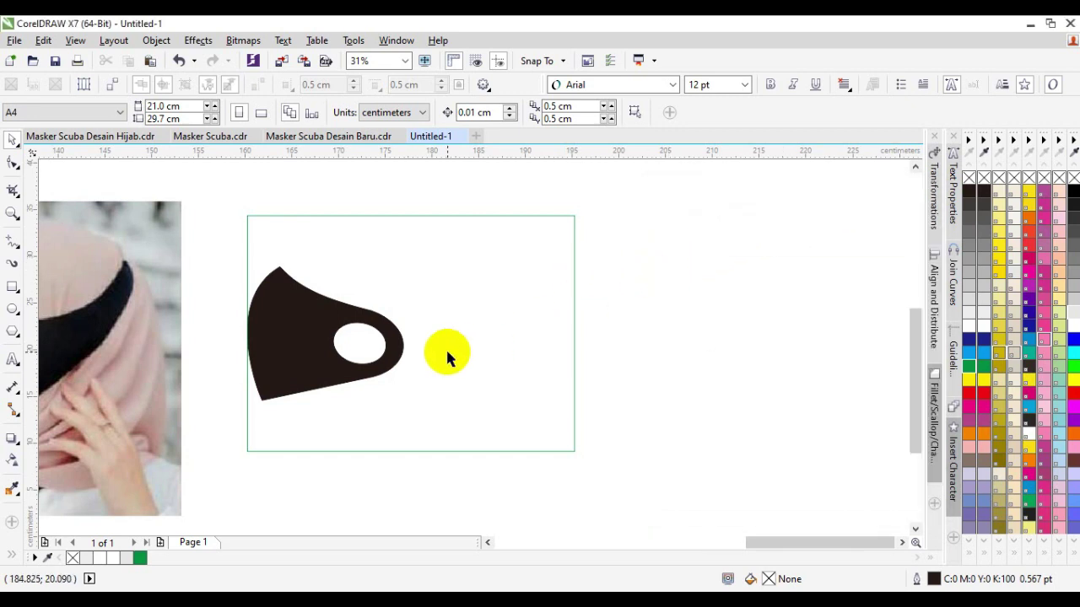
# In CorelDRAW, draw a rectangle about 32.6 cm wide and 14 cm high from near the mask's upper tip to the green rectangle's far edge.
pyautogui.scroll(1, 280, 298)
pyautogui.scroll(-1, 282, 314)
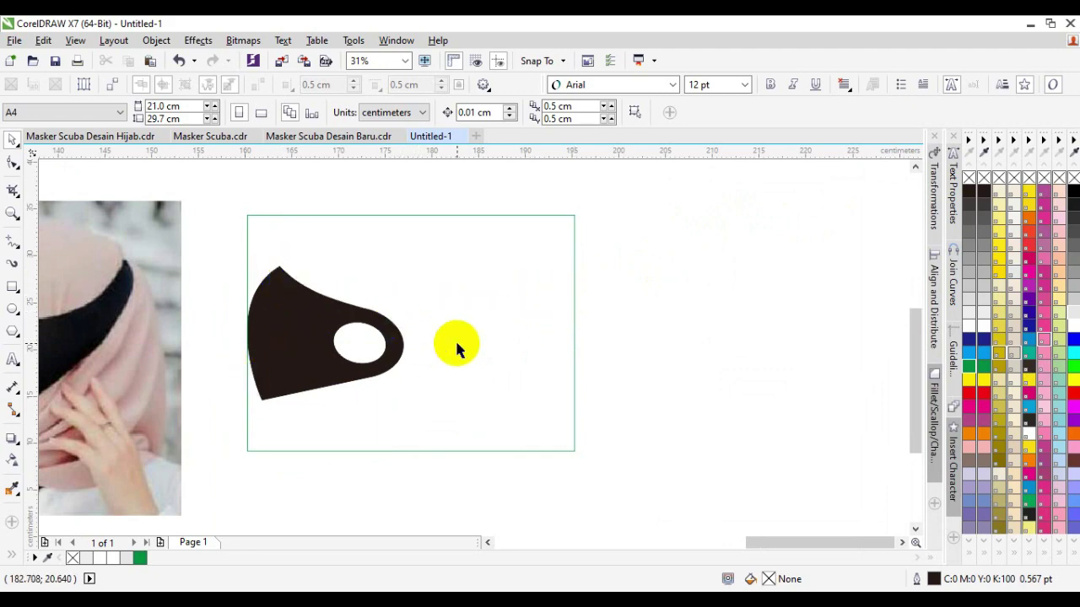
pyautogui.click(14, 287)
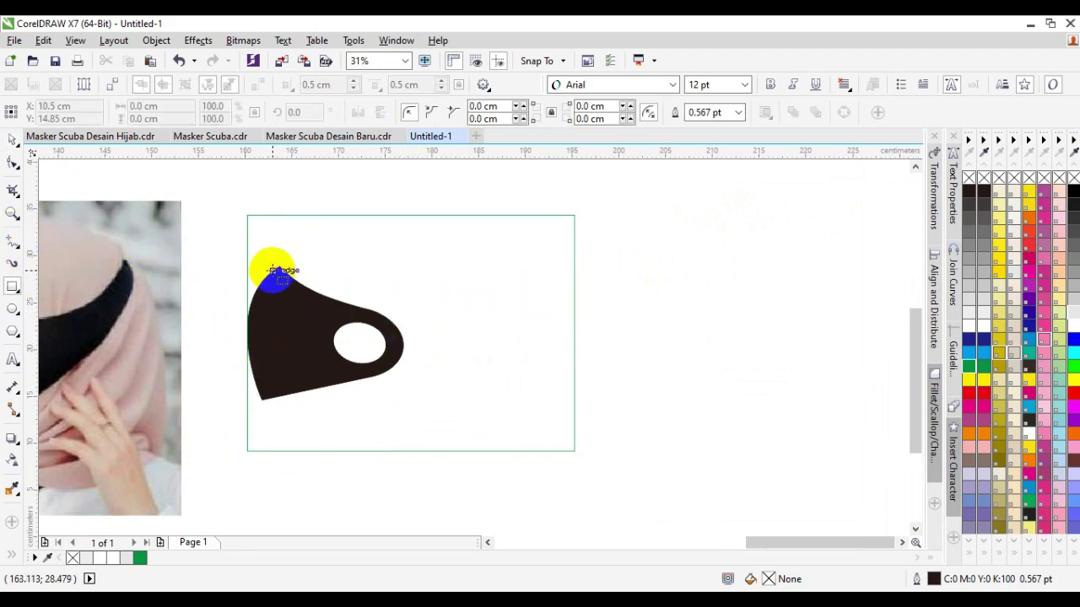
pyautogui.moveTo(269, 267); pyautogui.dragTo(574, 396)
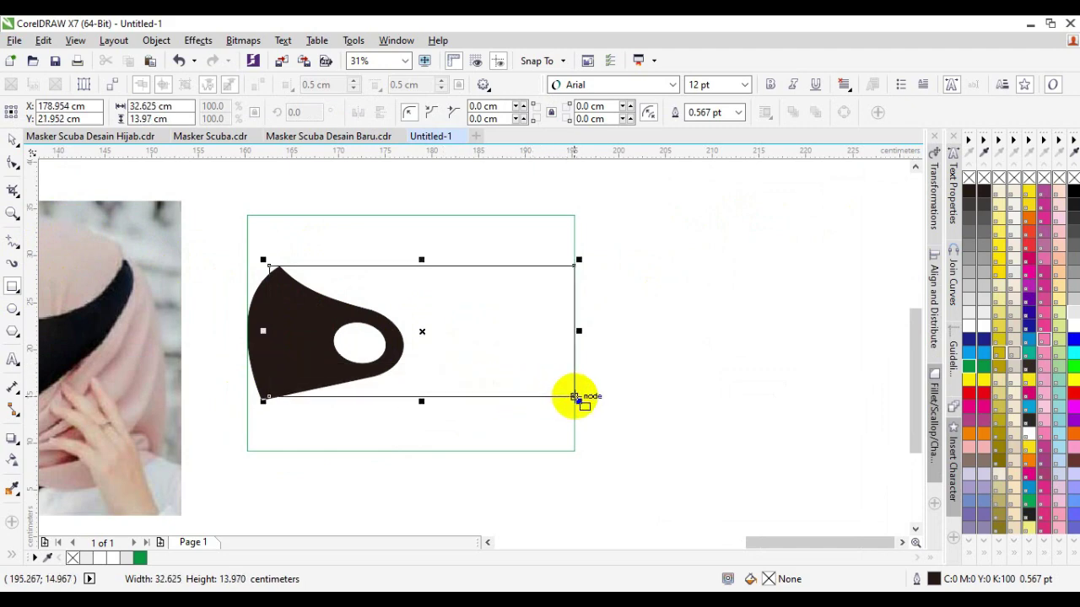
pyautogui.click(12, 139)
pyautogui.click(65, 140)
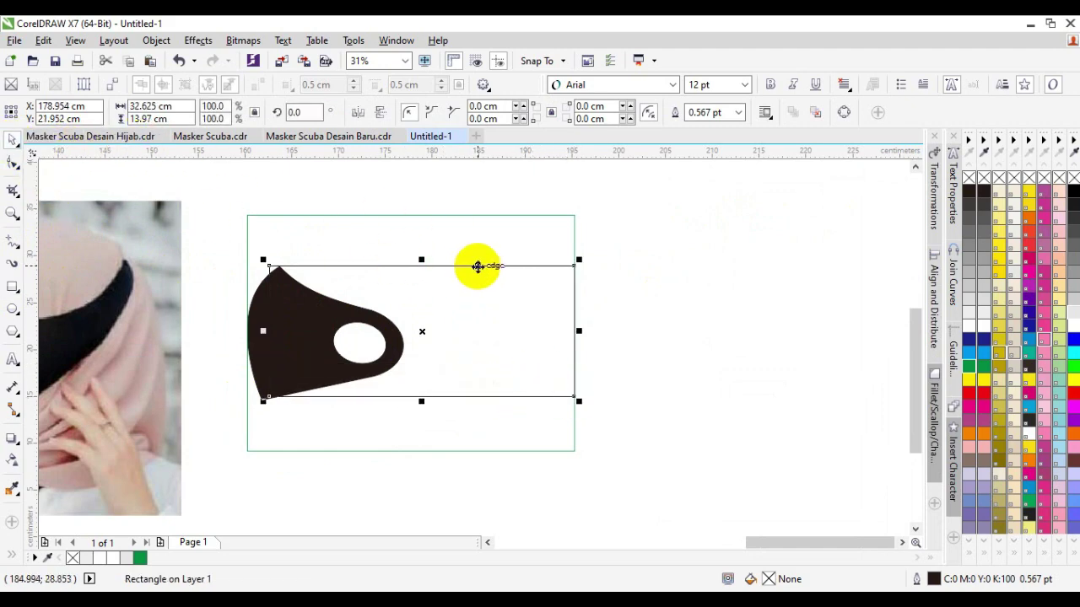
# Reduce the new rectangle's height to about 6.1 cm and give it a red outline (C0 M100 Y100 K0).
pyautogui.moveTo(422, 260); pyautogui.dragTo(413, 307)
pyautogui.moveTo(421, 401); pyautogui.dragTo(431, 381)
pyautogui.rightClick(969, 393)
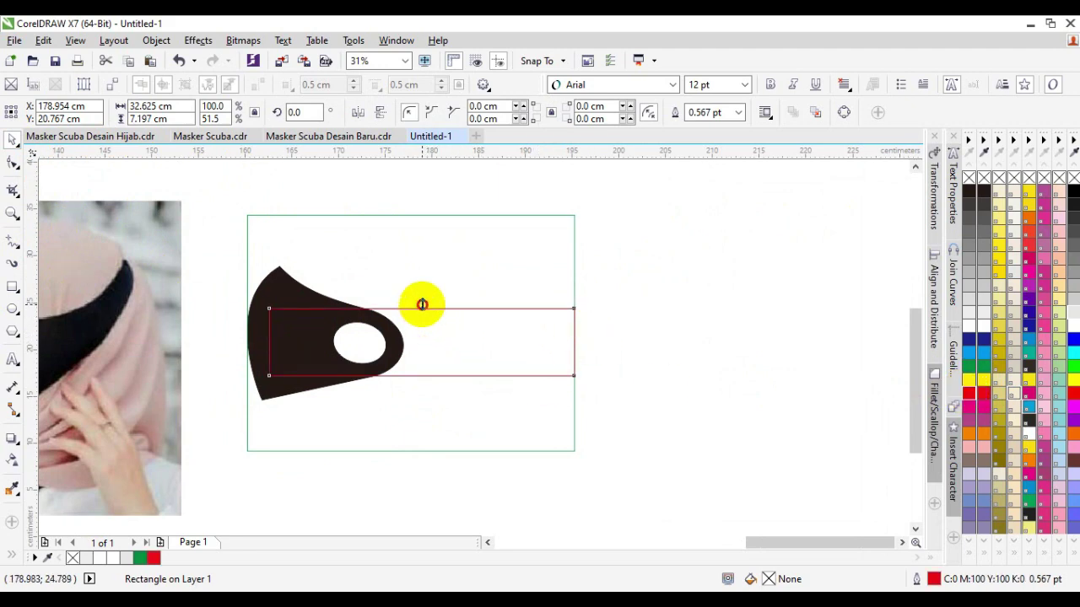
pyautogui.moveTo(422, 305); pyautogui.dragTo(421, 318)
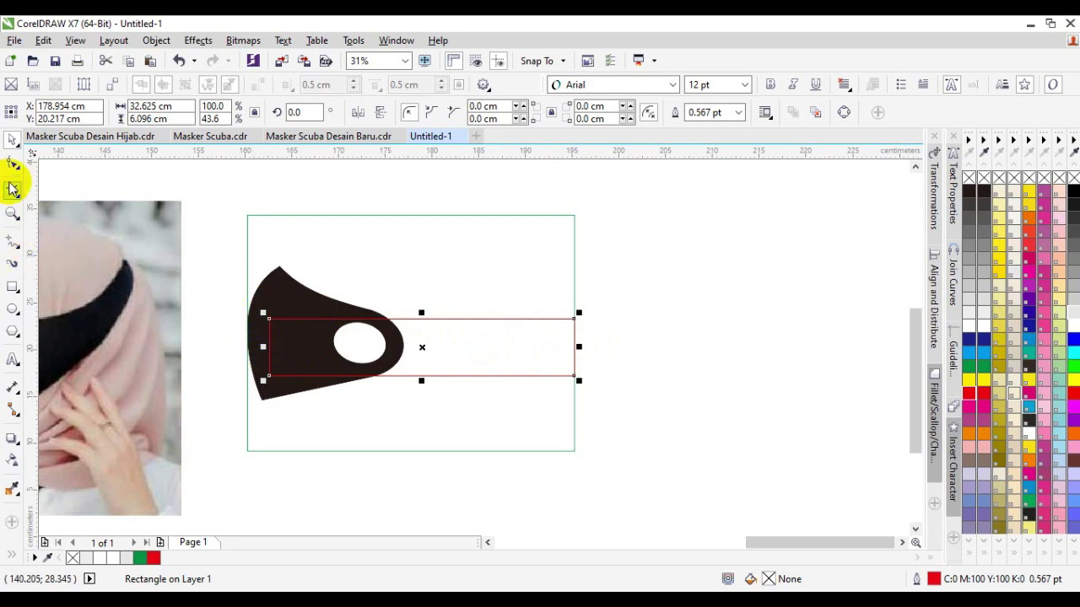
# Convert the red rectangle to curves.
pyautogui.click(271, 318)
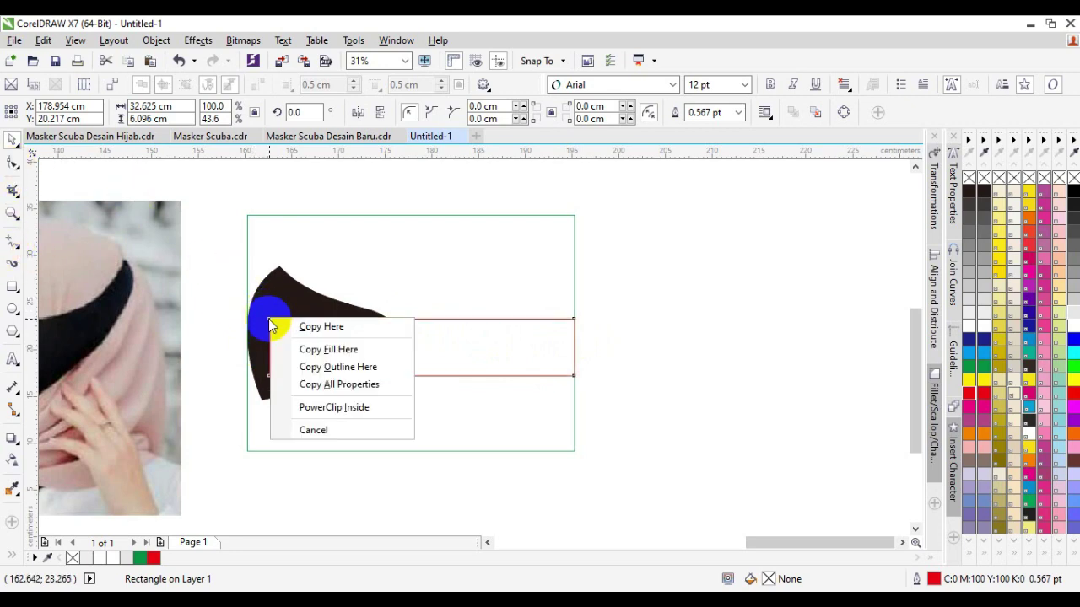
pyautogui.click(453, 308)
pyautogui.rightClick(446, 320)
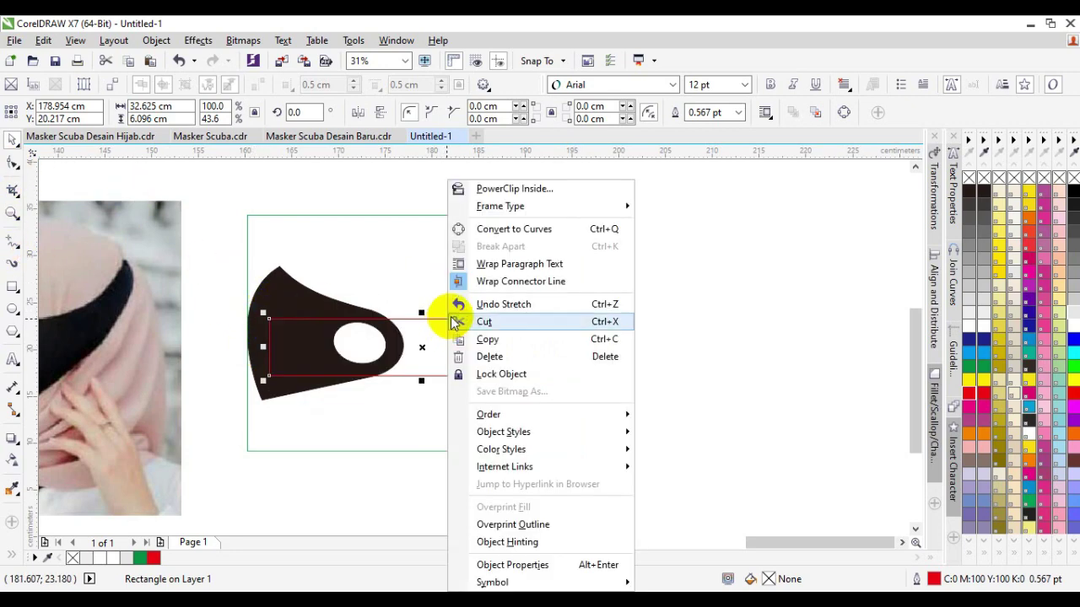
pyautogui.click(534, 229)
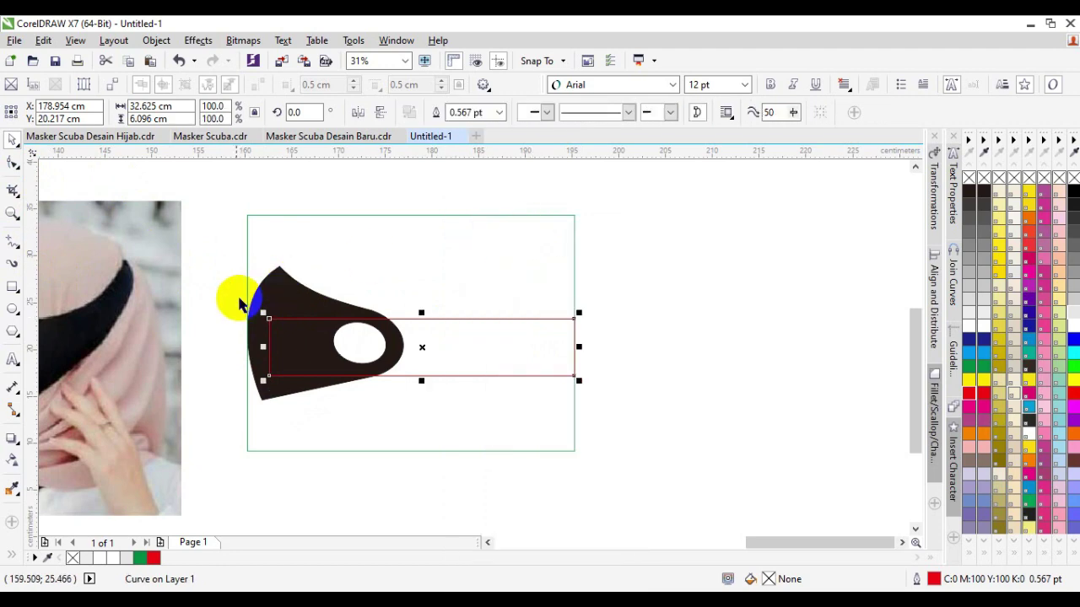
# Using the Shape tool, move the red outline's two front corner nodes onto the mask's upper and lower tips.
pyautogui.click(13, 163)
pyautogui.click(272, 319)
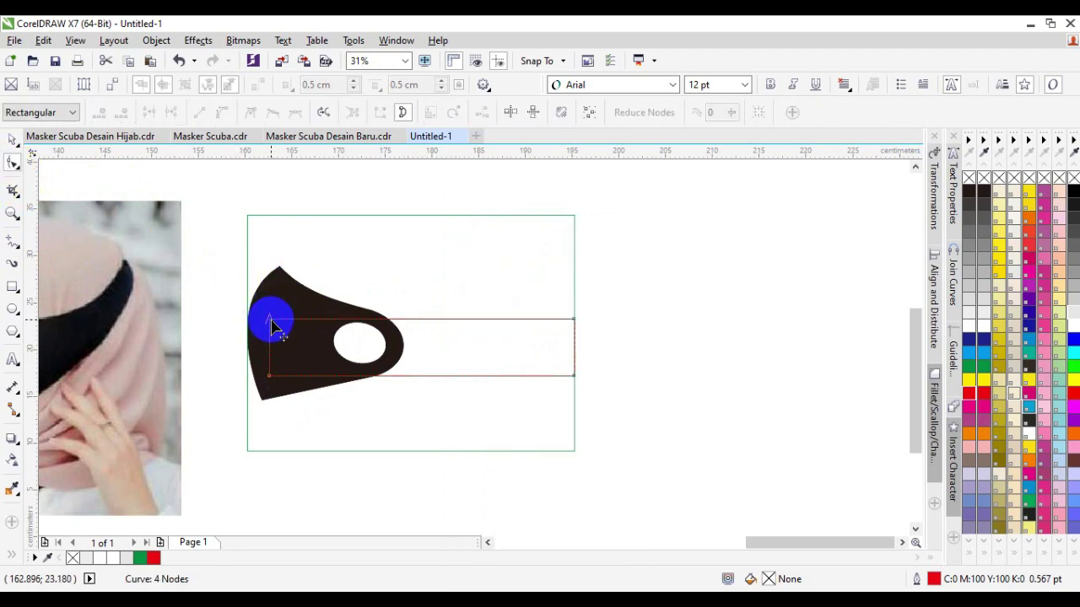
pyautogui.click(270, 321)
pyautogui.moveTo(271, 324); pyautogui.dragTo(279, 267)
pyautogui.moveTo(268, 374); pyautogui.dragTo(261, 398)
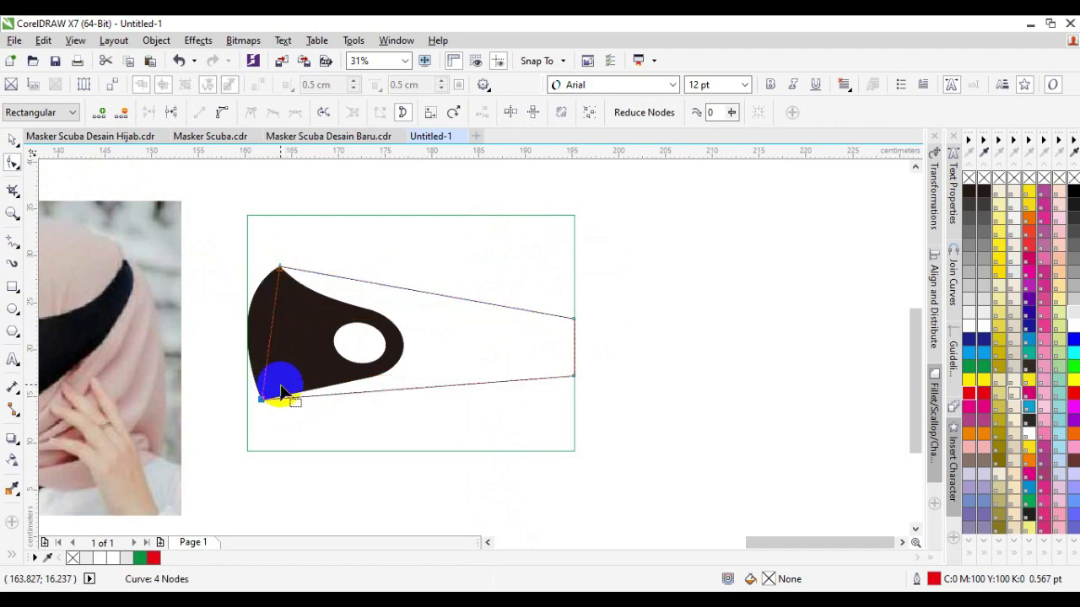
# Add two nodes on the red outline's front edge, delete them, and bend that edge along the mask's curved front.
pyautogui.doubleClick(272, 322)
pyautogui.doubleClick(273, 320)
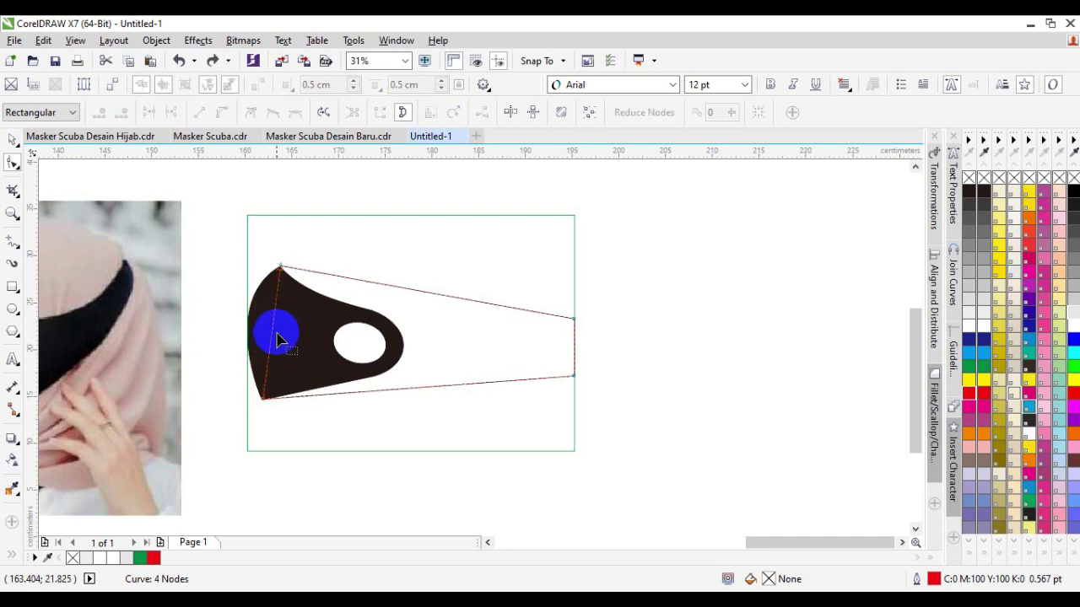
pyautogui.doubleClick(275, 322)
pyautogui.click(272, 336)
pyautogui.doubleClick(270, 331)
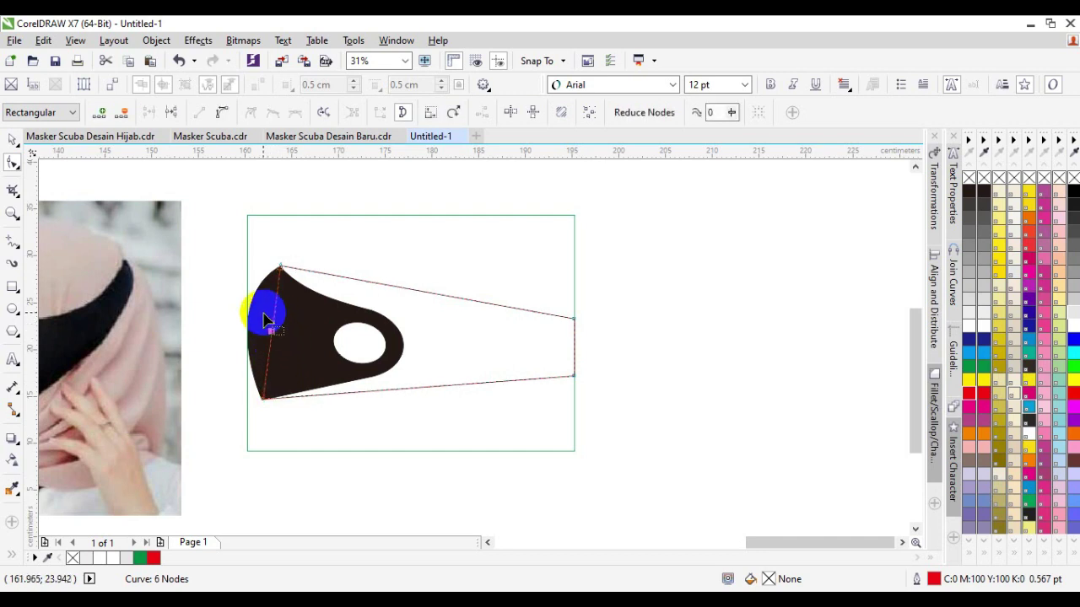
pyautogui.moveTo(263, 312); pyautogui.dragTo(283, 349)
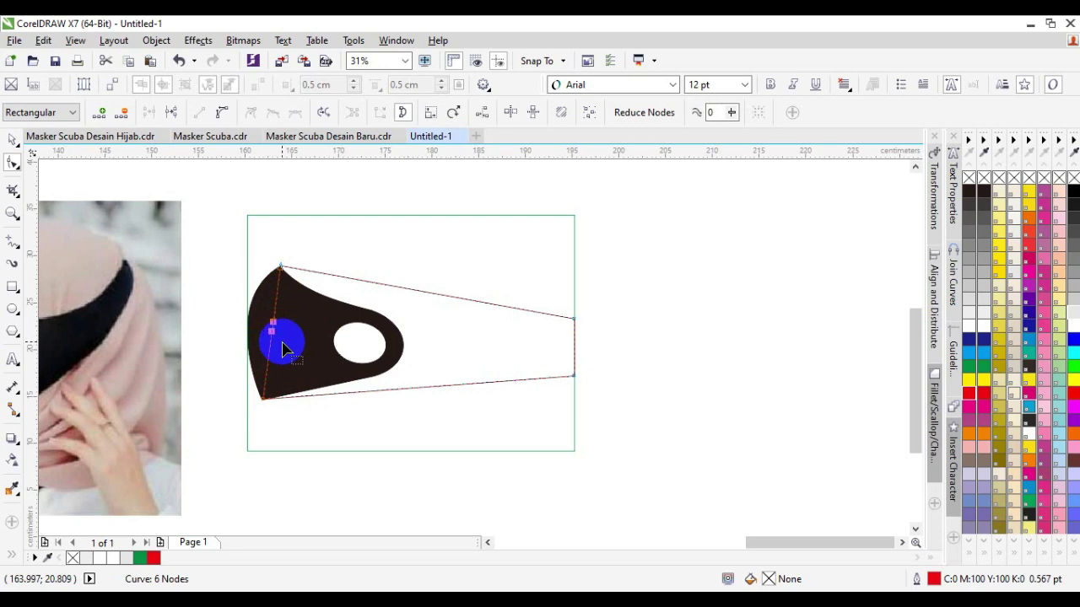
pyautogui.press('Delete')
pyautogui.scroll(2, 258, 302)
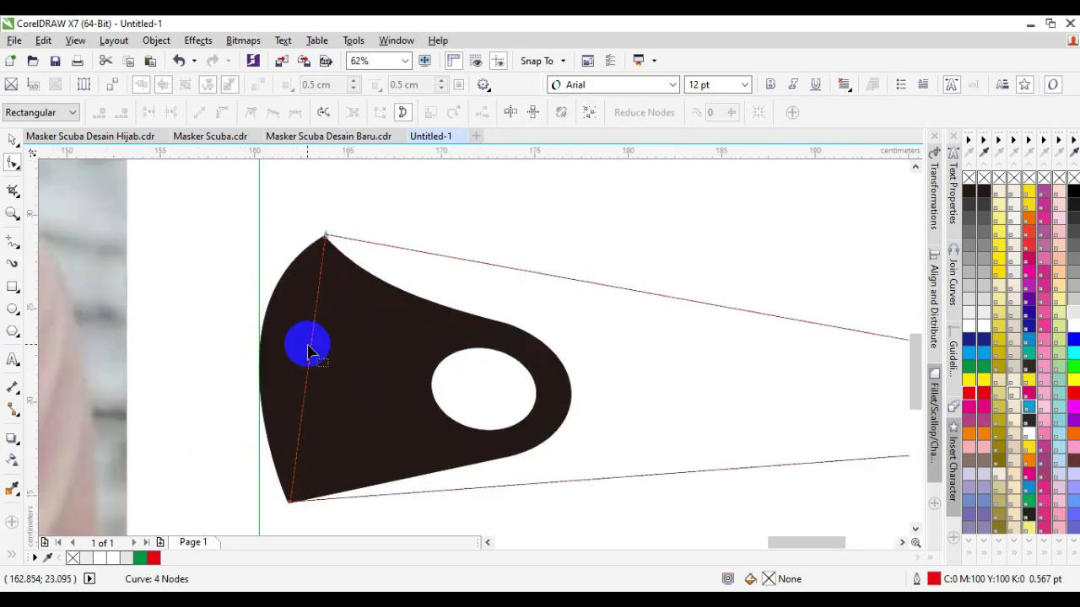
pyautogui.moveTo(310, 352); pyautogui.dragTo(266, 334)
pyautogui.scroll(-2, 264, 334)
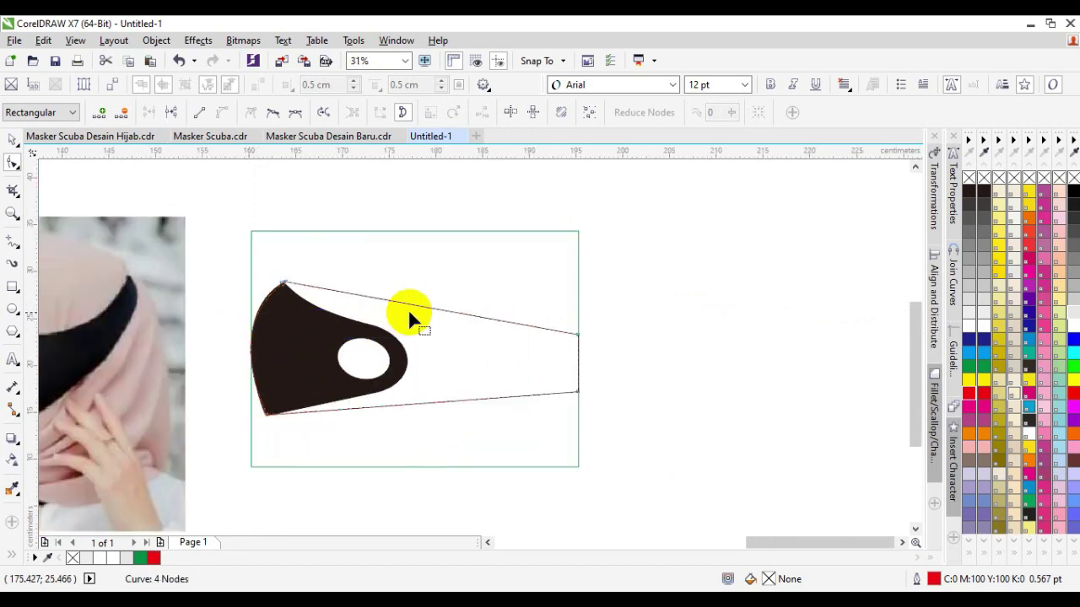
# Add a node on each of the red outline's long edges and move both beside the rounded ear end to form a straight strap.
pyautogui.doubleClick(430, 310)
pyautogui.moveTo(427, 308); pyautogui.dragTo(410, 337)
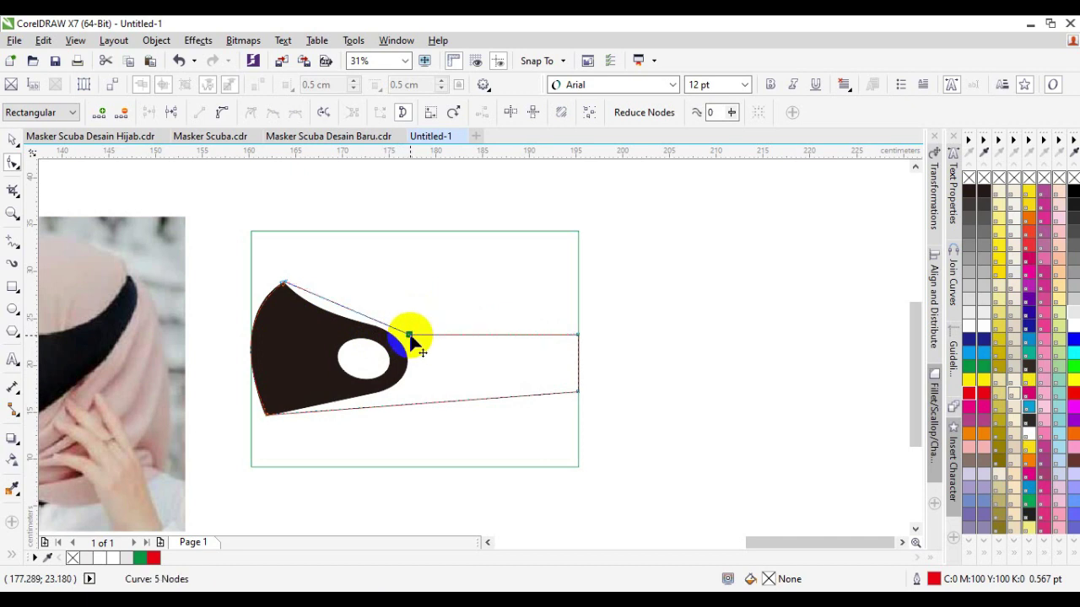
pyautogui.doubleClick(373, 407)
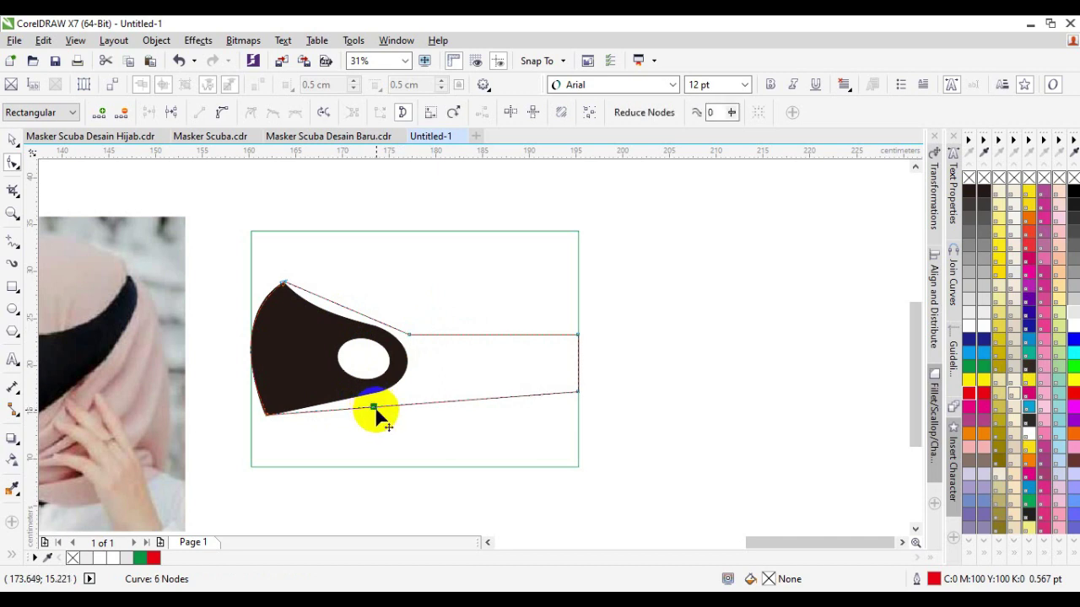
pyautogui.moveTo(373, 408); pyautogui.dragTo(403, 392)
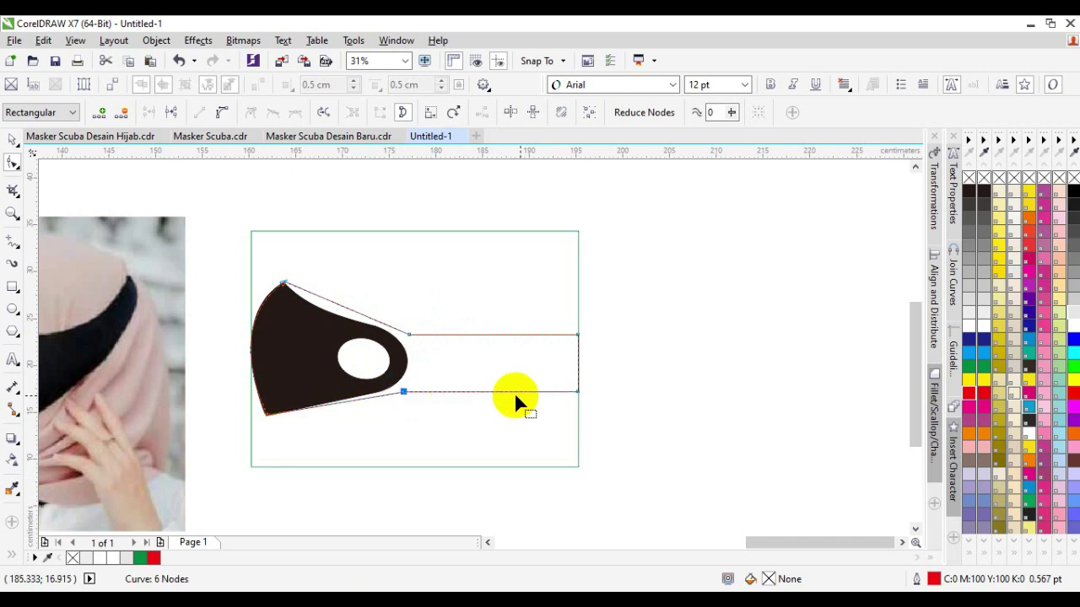
# Add two nodes on the red outline's sloping upper edge, delete them, and bend that edge along the mask's upper curve.
pyautogui.doubleClick(330, 302)
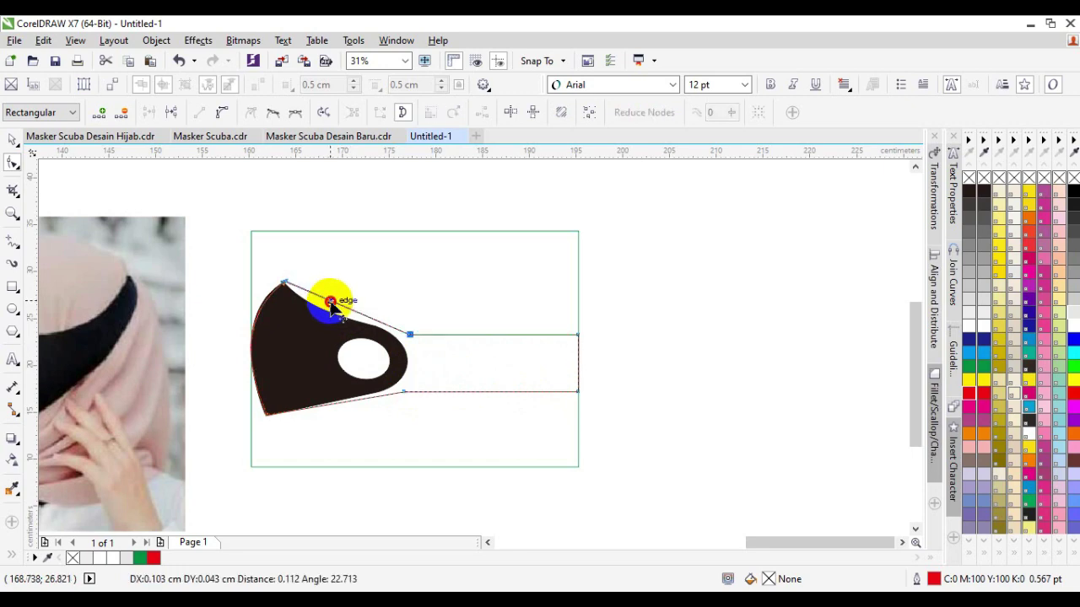
pyautogui.hotkey('ctrl', 'z')
pyautogui.scroll(2, 334, 305)
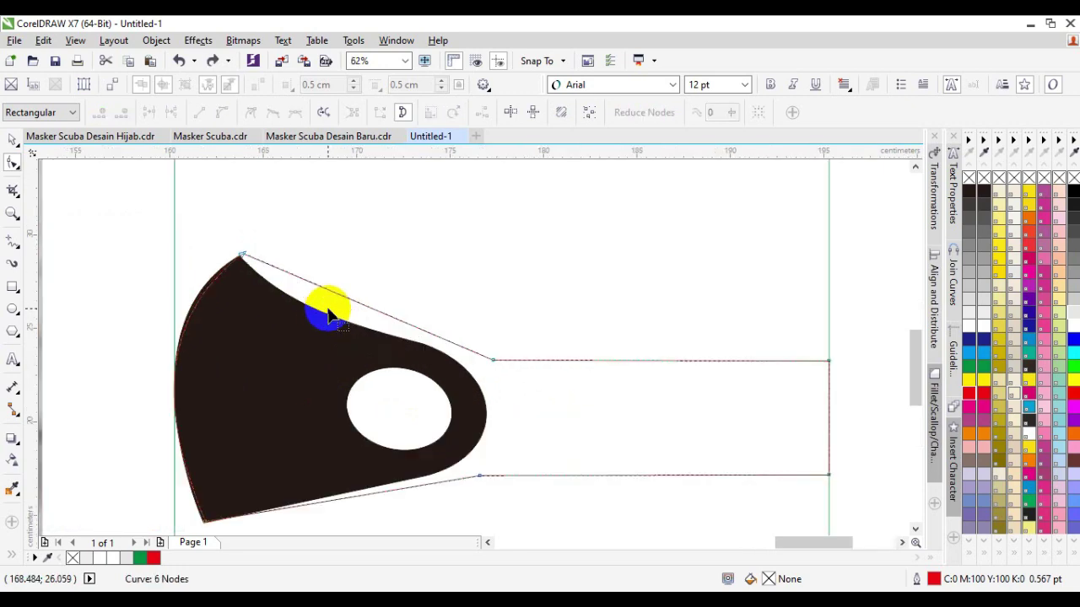
pyautogui.click(338, 305)
pyautogui.doubleClick(337, 295)
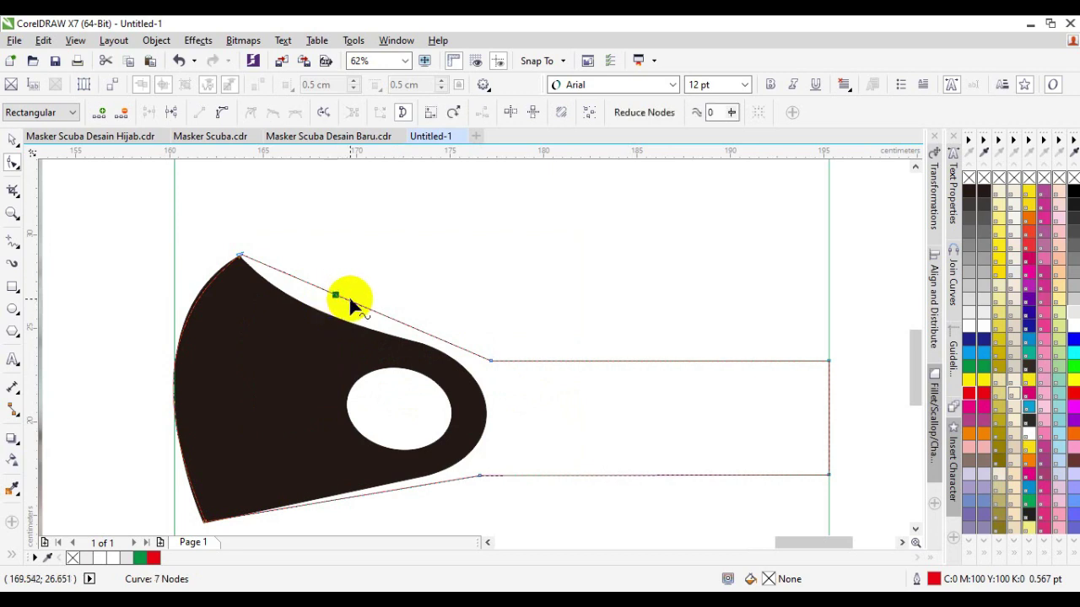
pyautogui.doubleClick(345, 299)
pyautogui.click(316, 319)
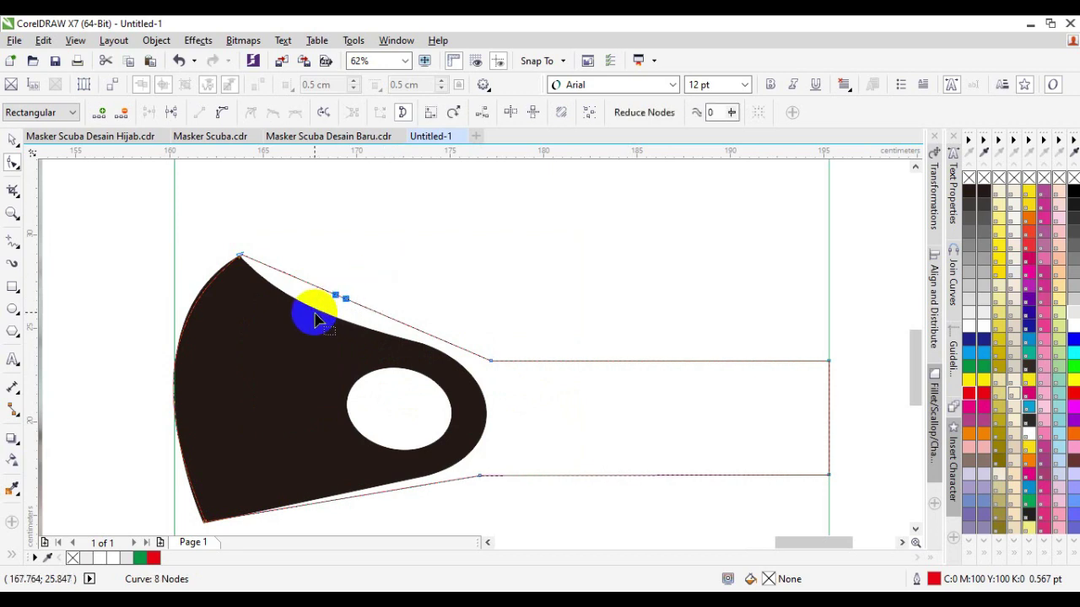
pyautogui.press('Delete')
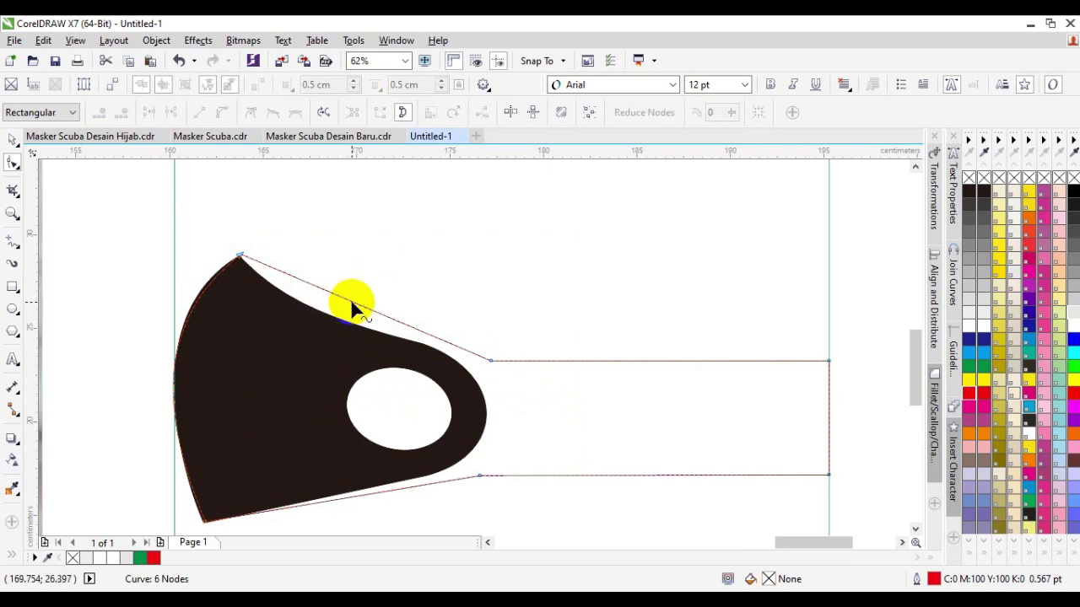
pyautogui.moveTo(350, 305); pyautogui.dragTo(330, 326)
pyautogui.click(422, 368)
pyautogui.scroll(-2, 423, 373)
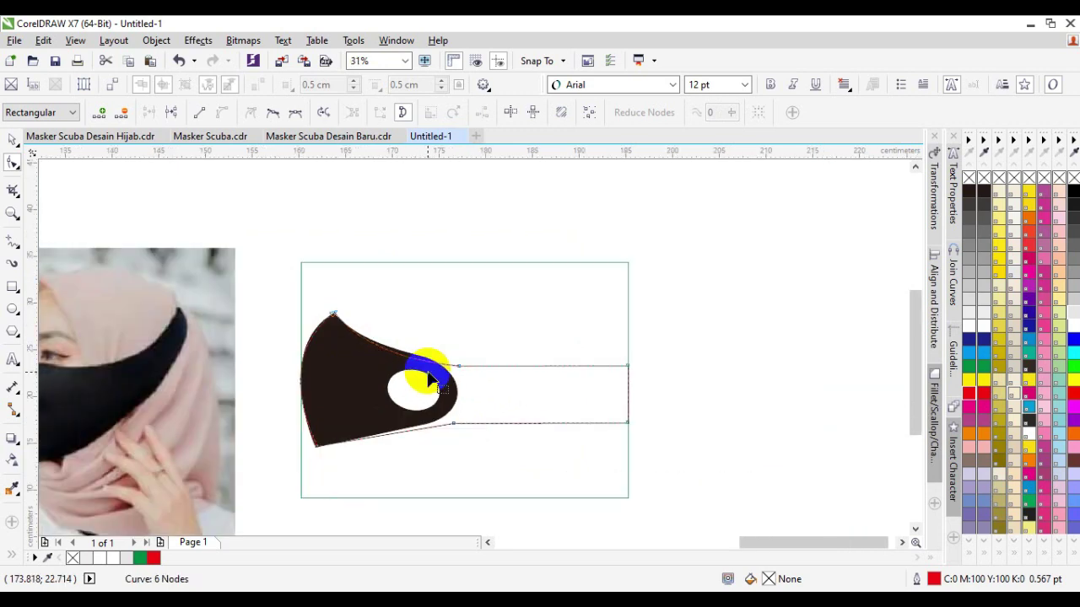
# Move the strap's two lower nodes up to narrow it, and align its lower end node with the green rectangle's edge.
pyautogui.moveTo(675, 445); pyautogui.dragTo(454, 398)
pyautogui.scroll(2, 456, 426)
pyautogui.scroll(-2, 456, 395)
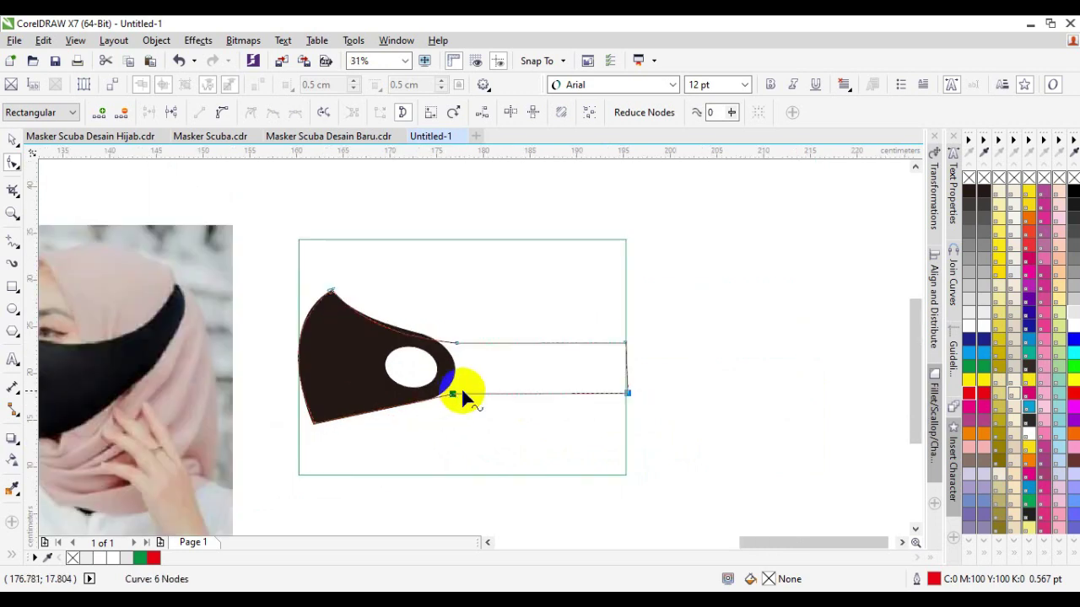
pyautogui.scroll(3, 631, 391)
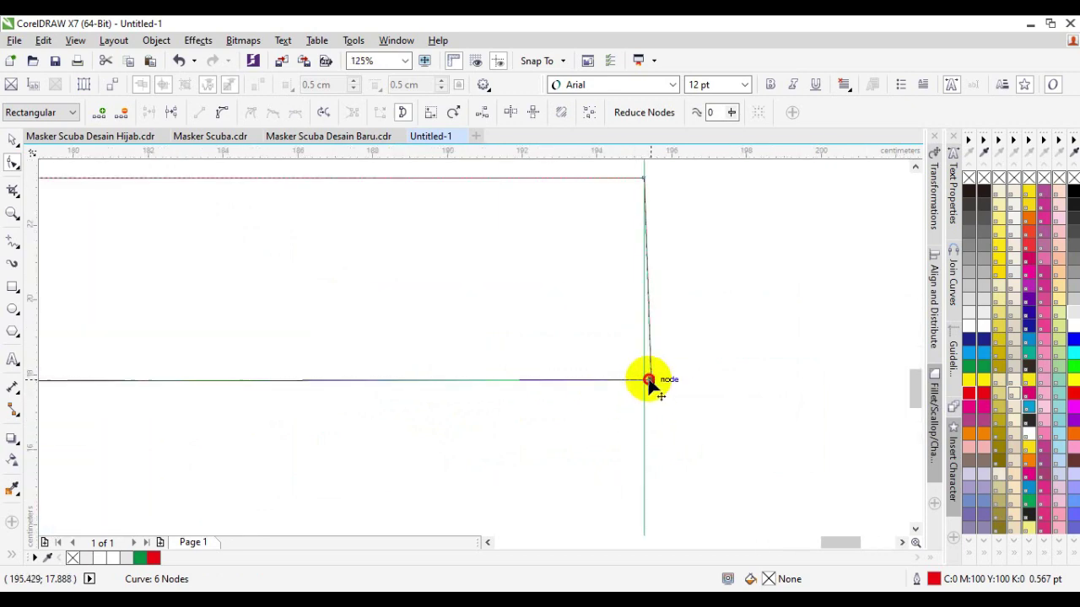
pyautogui.moveTo(650, 381); pyautogui.dragTo(643, 380)
pyautogui.scroll(-3, 621, 379)
pyautogui.scroll(1, 435, 360)
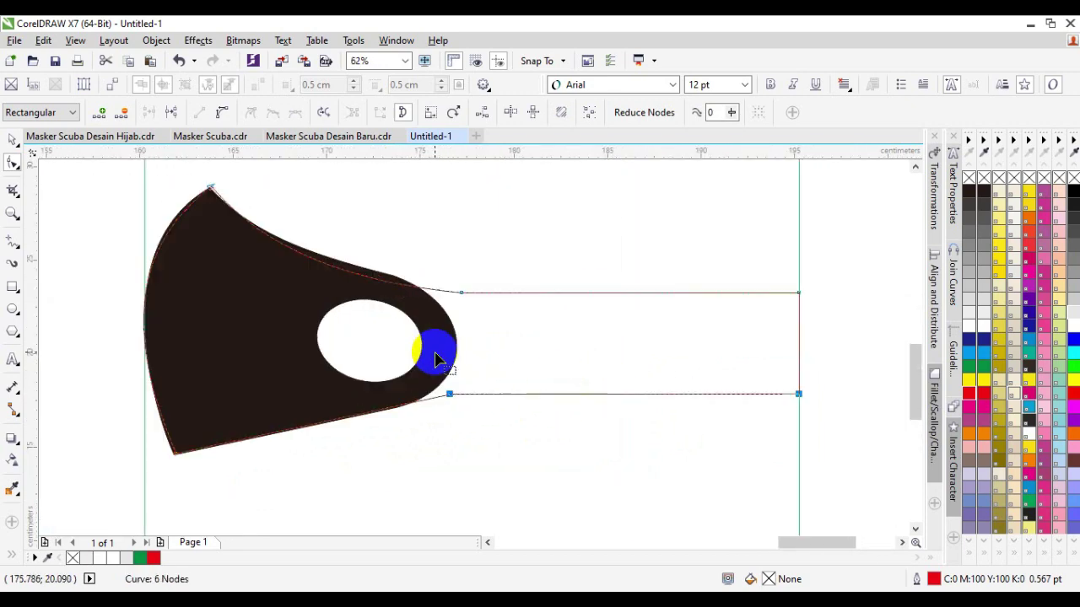
pyautogui.scroll(-1, 435, 360)
# Place a copy of the red mask outline beside the green rectangle, level with the original, and fill it with K:100 black.
pyautogui.click(13, 139)
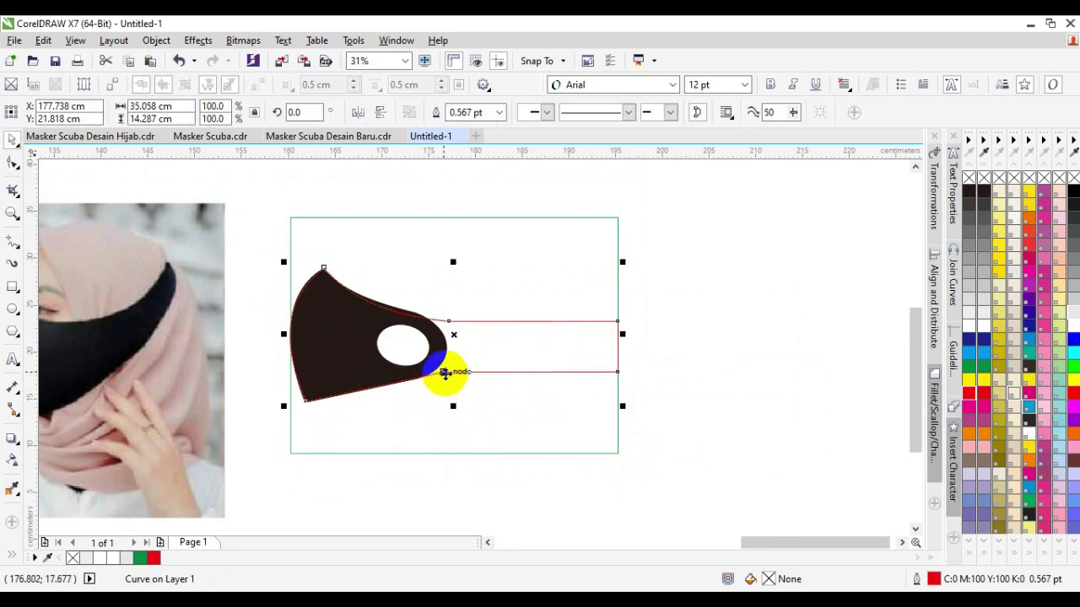
pyautogui.moveTo(444, 372); pyautogui.dragTo(807, 372)
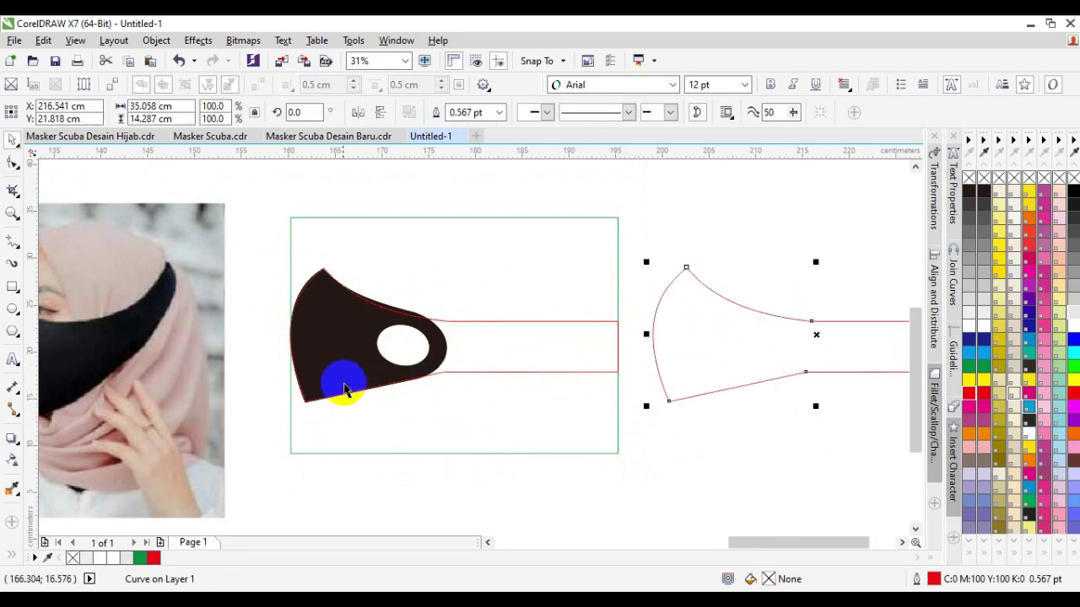
pyautogui.scroll(-1, 343, 389)
pyautogui.scroll(1, 666, 375)
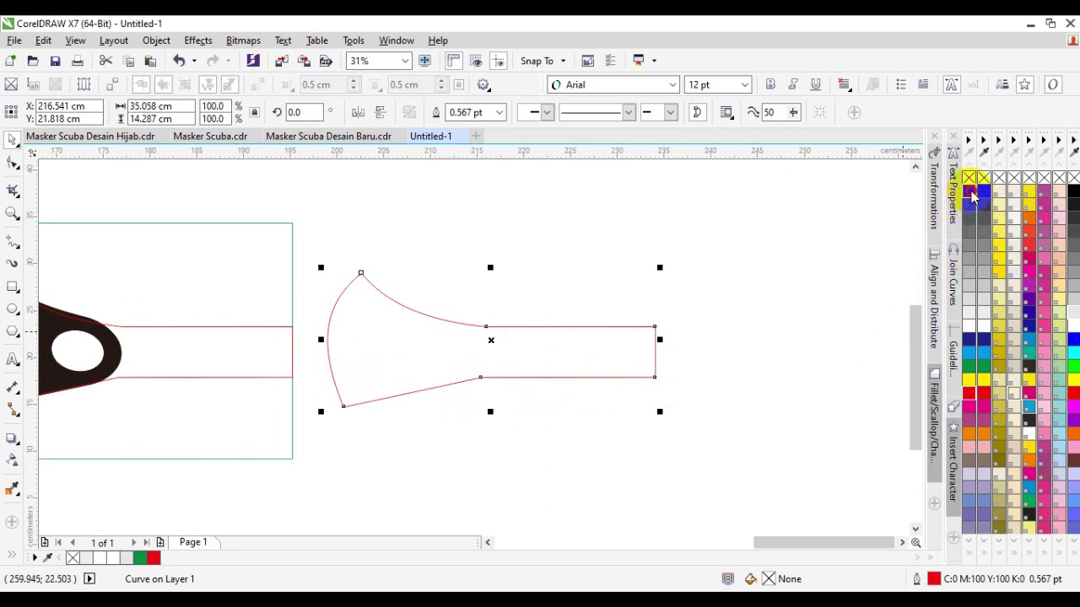
pyautogui.click(970, 194)
pyautogui.click(743, 277)
pyautogui.click(634, 356)
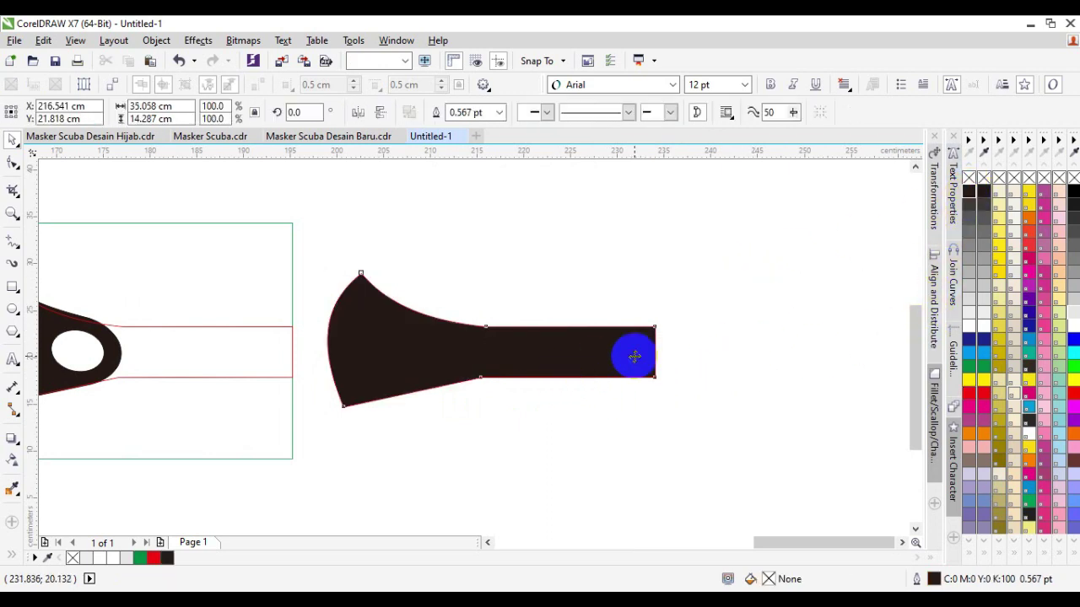
# Draw a rectangle about 18 by 5.4 cm over the black copy's straight strap and give it a yellow outline.
pyautogui.click(12, 287)
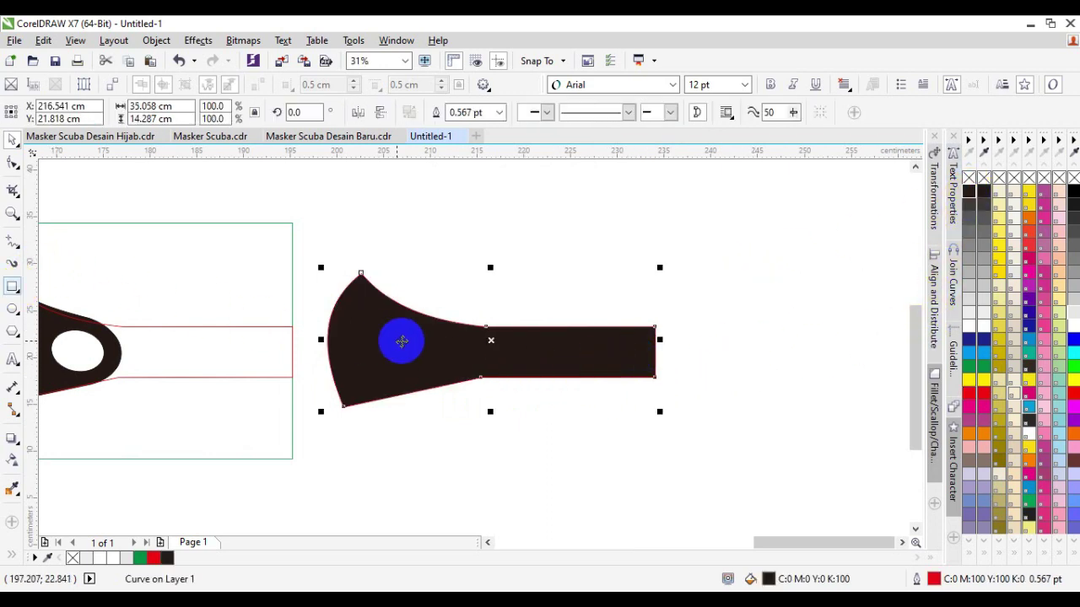
pyautogui.click(65, 285)
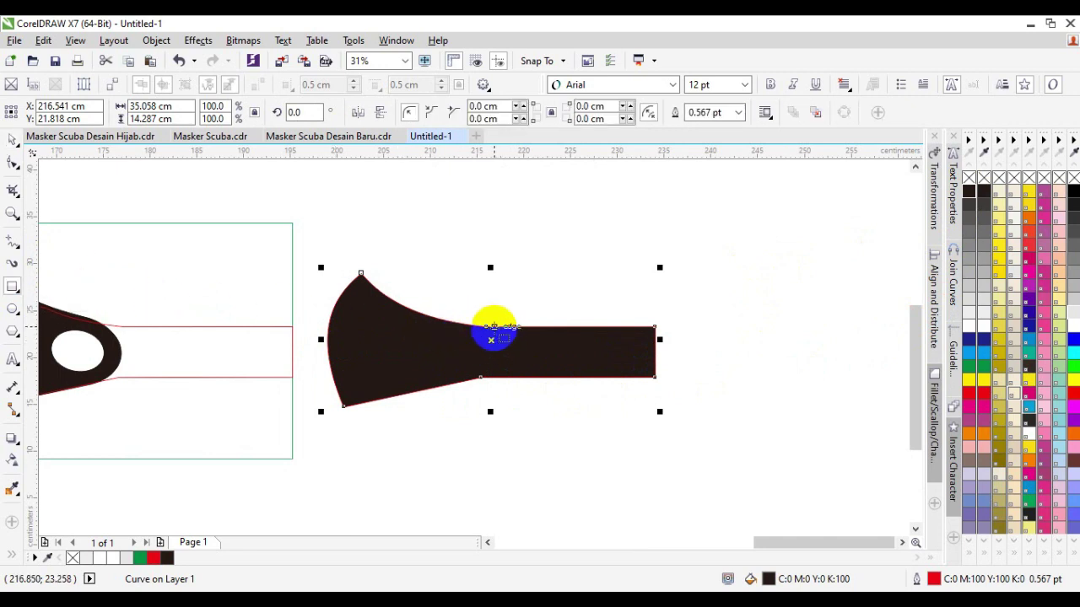
pyautogui.moveTo(487, 327); pyautogui.dragTo(655, 378)
pyautogui.scroll(2, 655, 378)
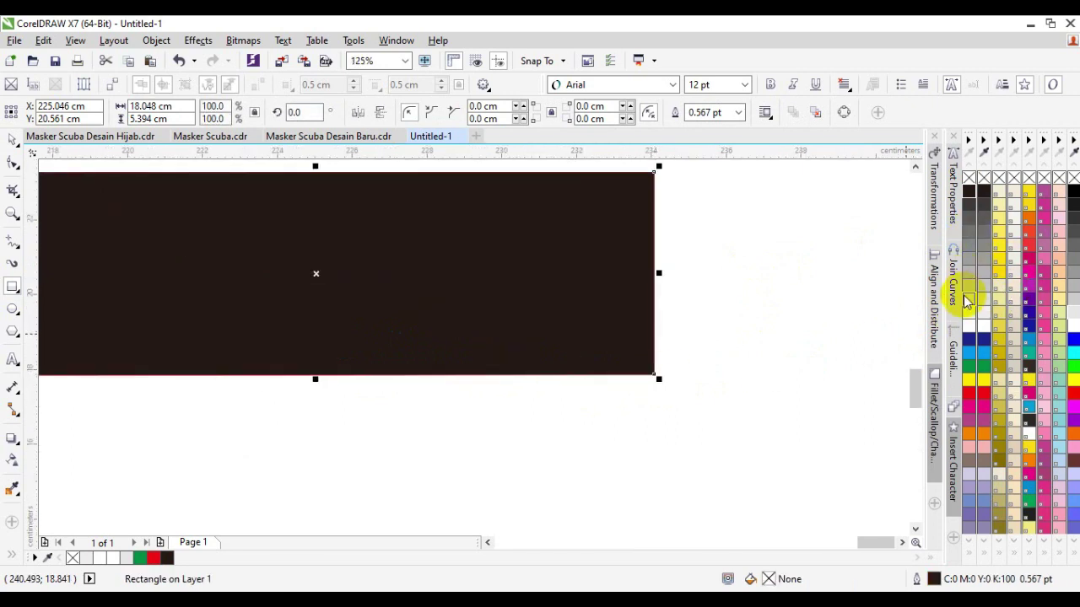
pyautogui.rightClick(970, 382)
pyautogui.scroll(-1, 791, 376)
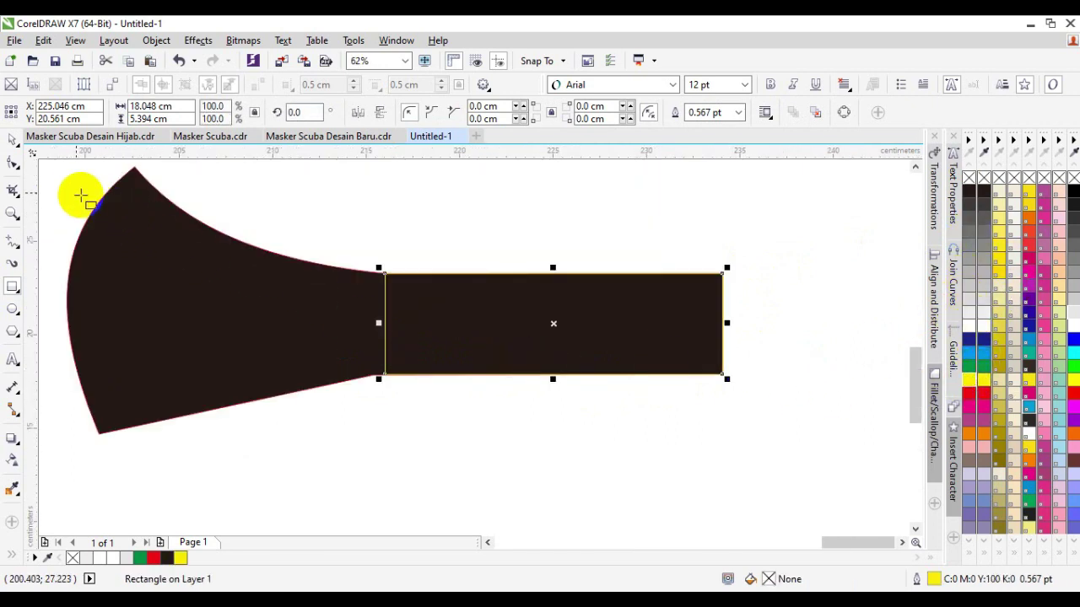
# Reduce the yellow rectangle's height to 4.5 cm, keeping its upper edge on the strap's upper edge.
pyautogui.click(12, 139)
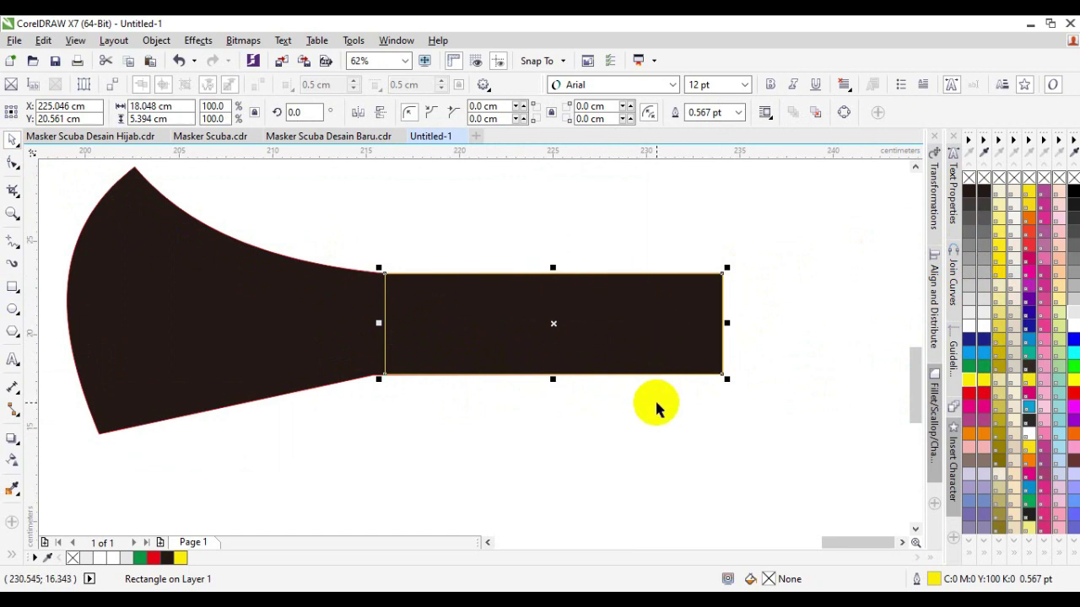
pyautogui.click(665, 373)
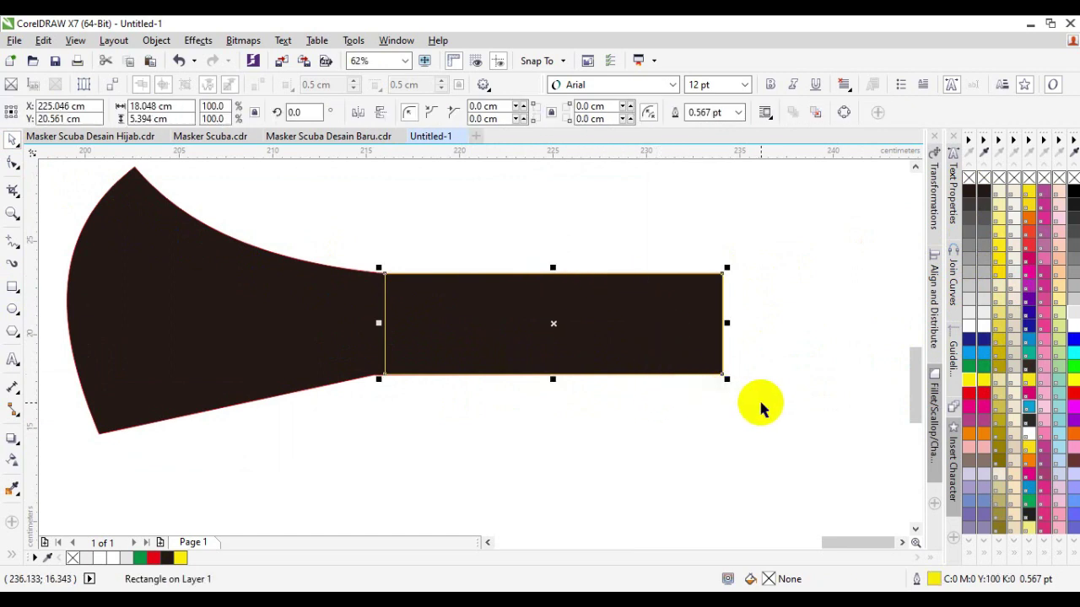
pyautogui.click(424, 355)
pyautogui.moveTo(553, 381); pyautogui.dragTo(559, 363)
pyautogui.click(156, 118)
pyautogui.write('4.')
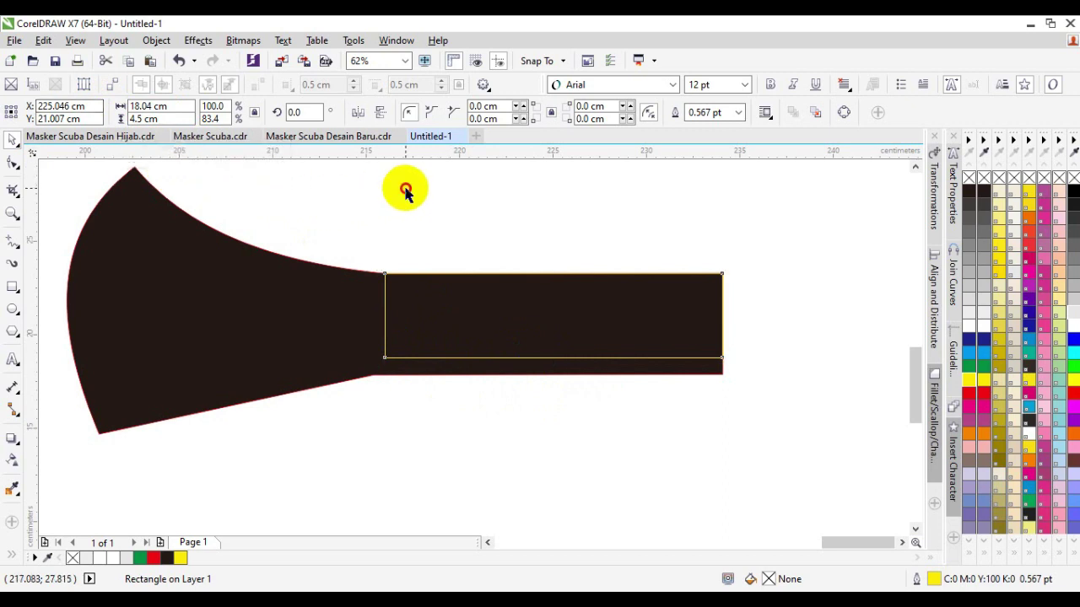
pyautogui.click(482, 352)
# Using the Shape tool, move the black pattern's two lower strap nodes onto the yellow rectangle's lower corners.
pyautogui.click(434, 371)
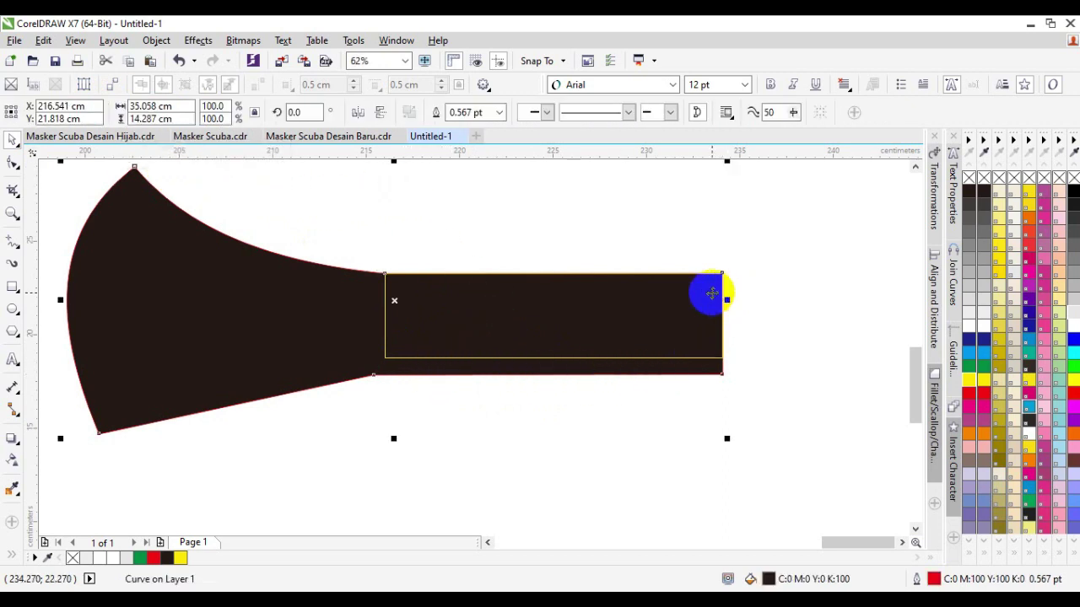
pyautogui.scroll(2, 711, 289)
pyautogui.scroll(2, 687, 274)
pyautogui.scroll(-2, 807, 248)
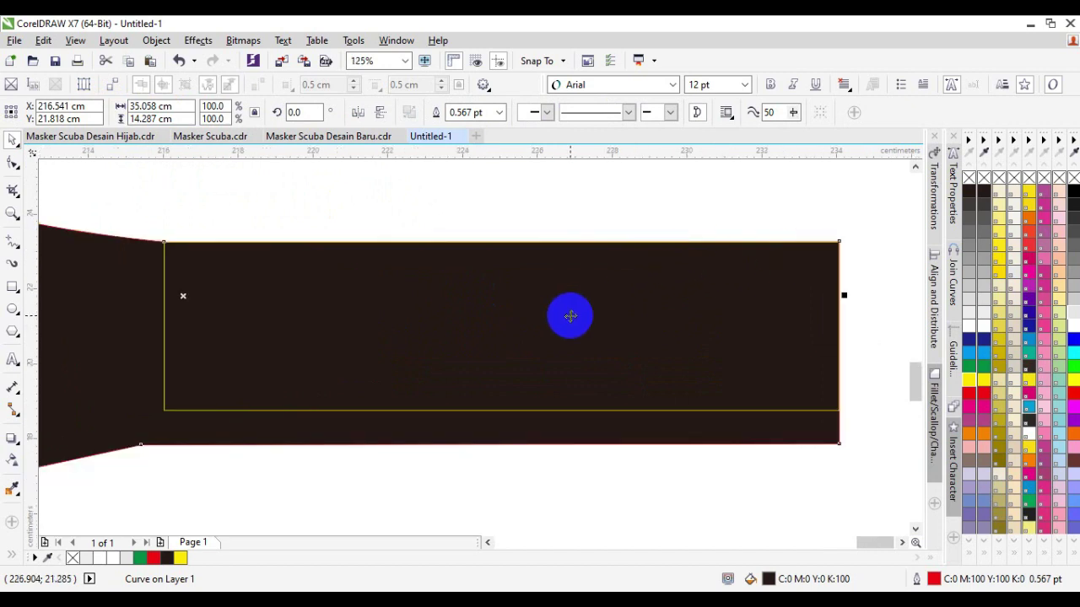
pyautogui.scroll(-2, 568, 313)
pyautogui.click(12, 163)
pyautogui.click(358, 379)
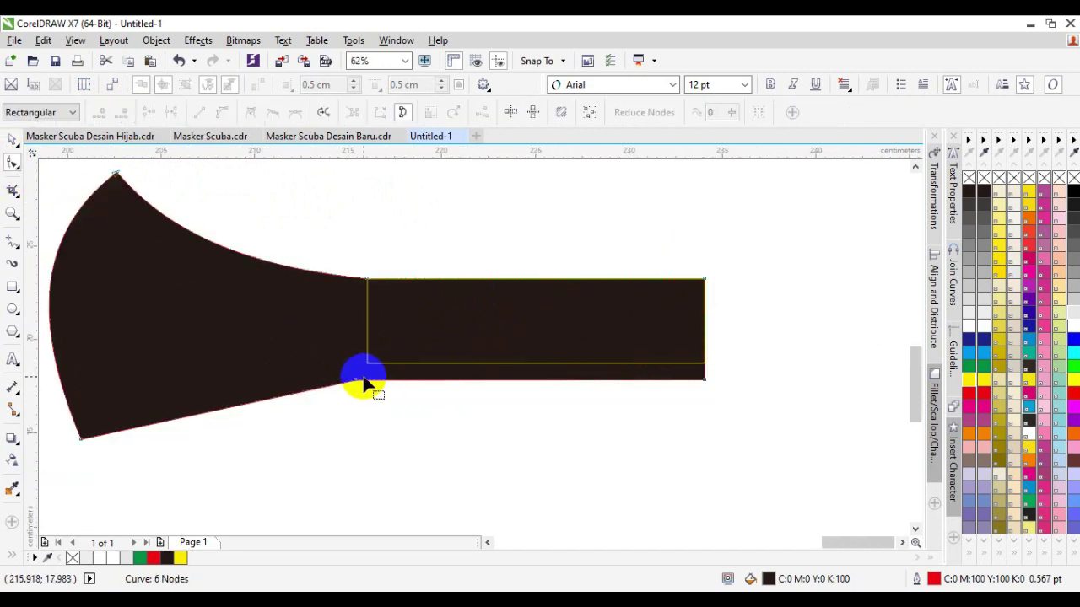
pyautogui.moveTo(357, 382); pyautogui.dragTo(368, 364)
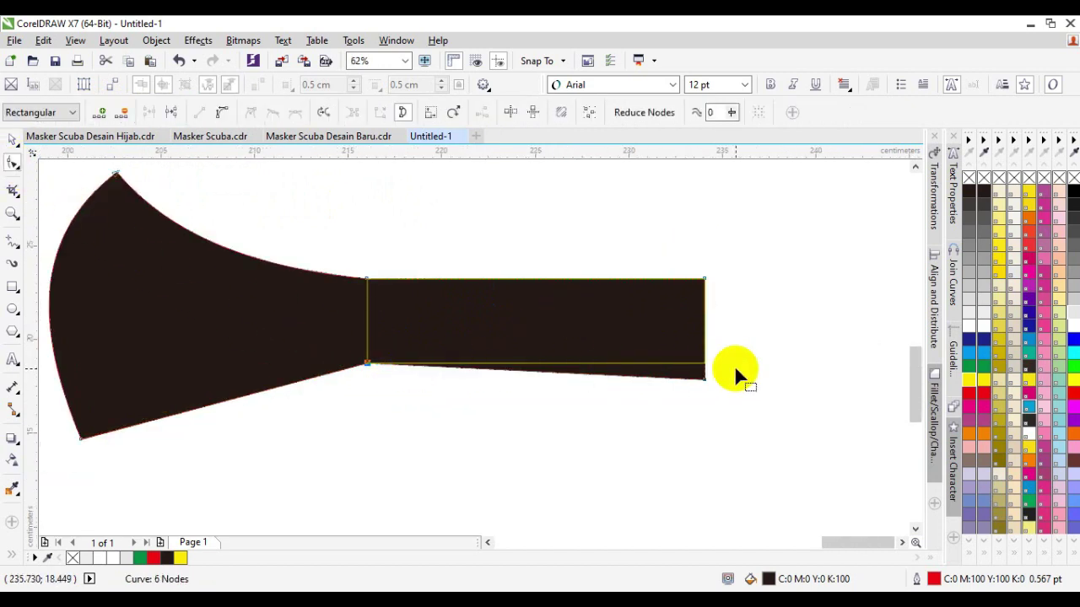
pyautogui.moveTo(706, 384); pyautogui.dragTo(706, 365)
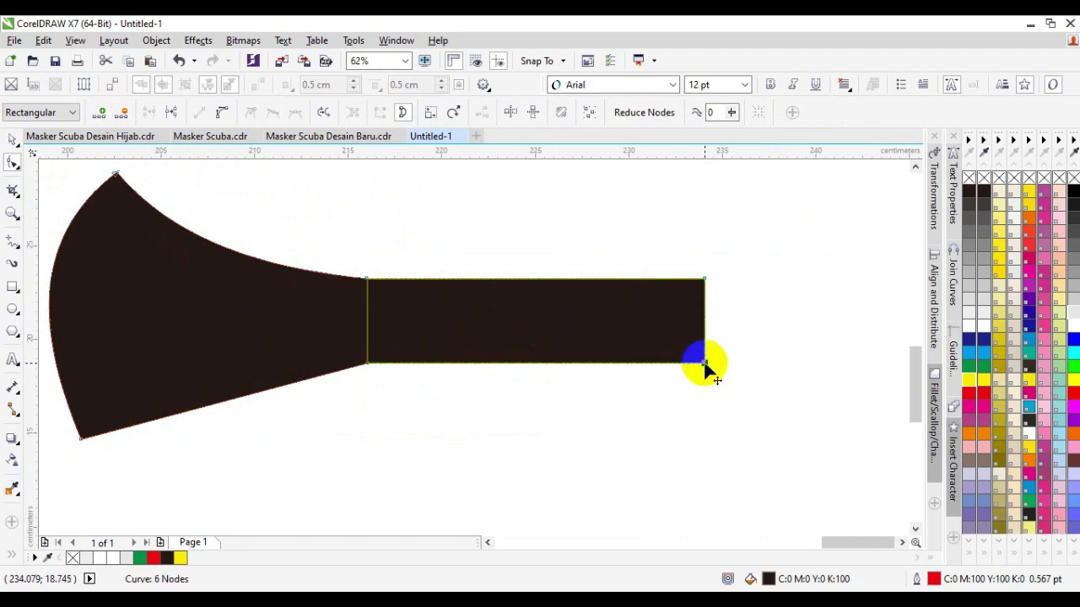
pyautogui.click(13, 139)
pyautogui.click(702, 440)
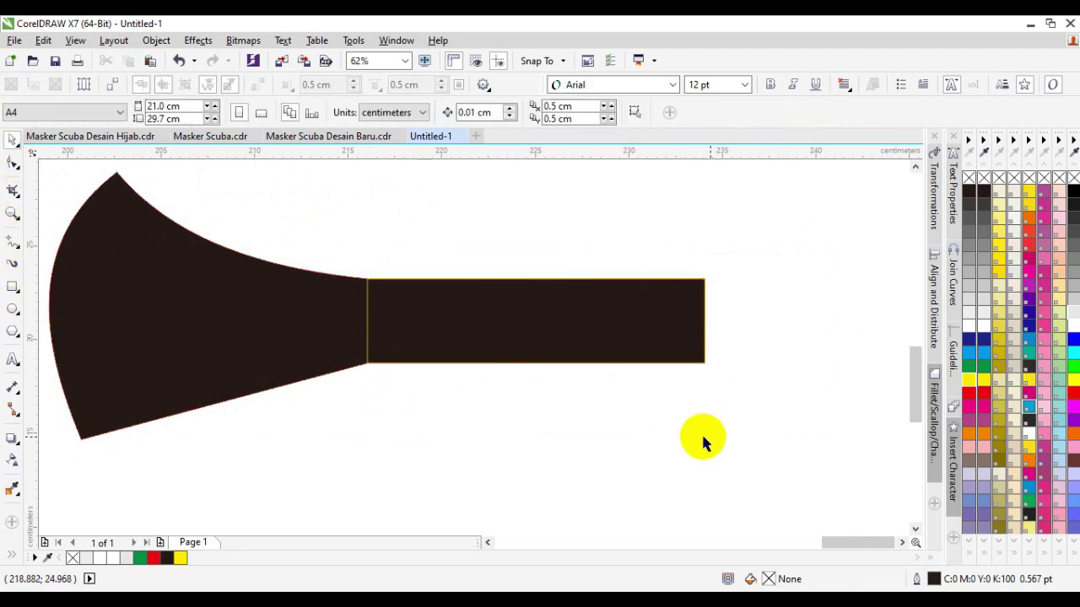
# Examine how closely the yellow rectangle's corners and edges line up with the black pattern's strap.
pyautogui.click(366, 295)
pyautogui.scroll(7, 367, 285)
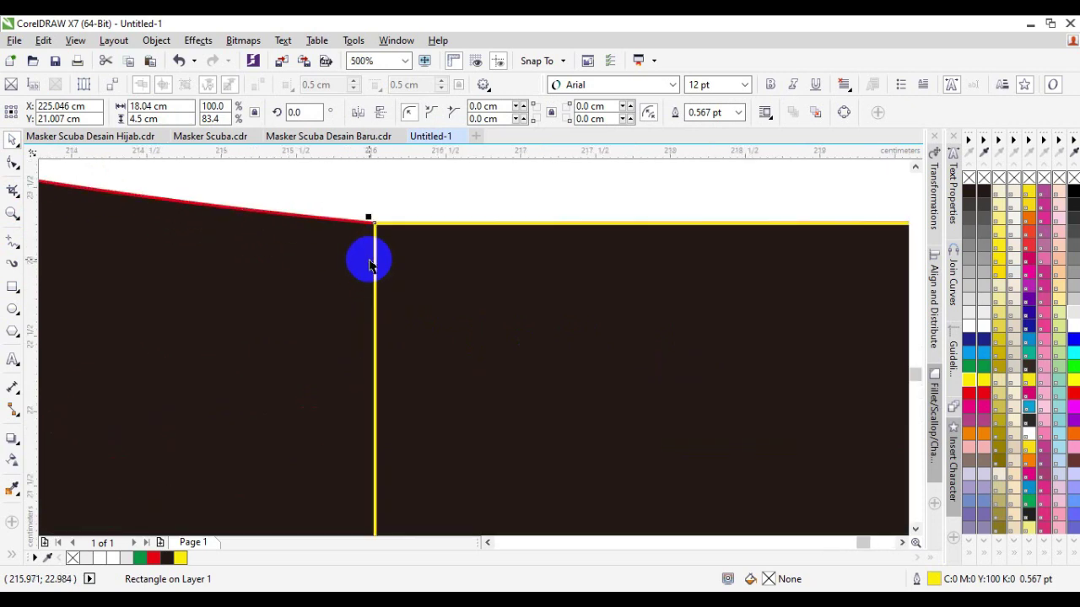
pyautogui.scroll(-7, 379, 212)
pyautogui.scroll(3, 600, 248)
pyautogui.scroll(4, 665, 200)
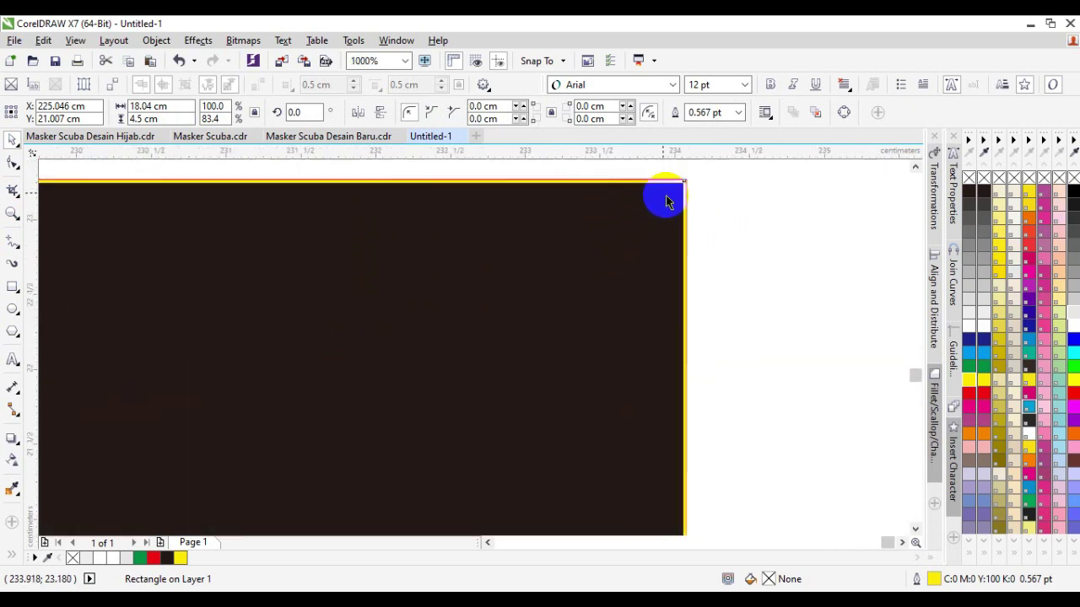
pyautogui.scroll(-7, 674, 201)
pyautogui.scroll(3, 346, 305)
pyautogui.scroll(-6, 452, 326)
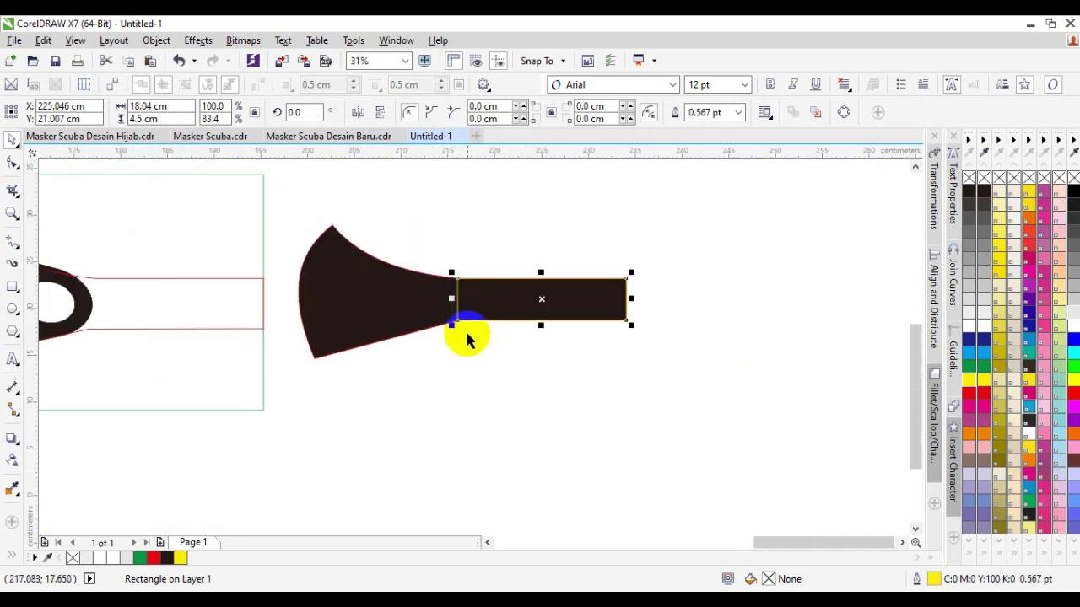
# Move the yellow guide rectangle off the strap to the empty area below the black pattern.
pyautogui.click(482, 363)
pyautogui.click(458, 290)
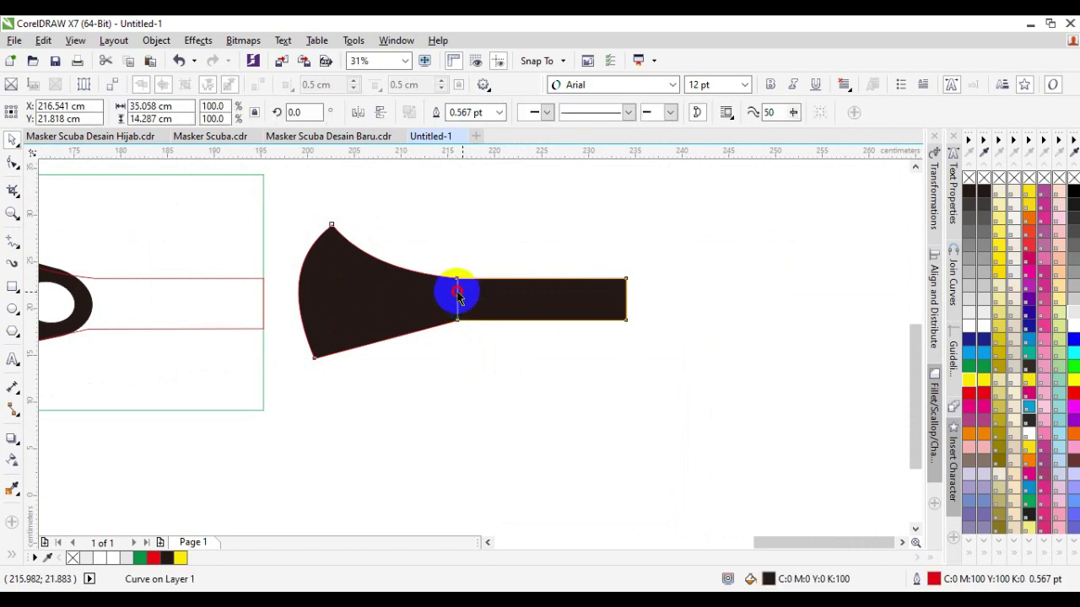
pyautogui.click(459, 322)
pyautogui.moveTo(459, 328); pyautogui.dragTo(494, 453)
# Examine the black pattern's strap edges, the corner where the strap begins, and the overall mask shape.
pyautogui.scroll(3, 638, 311)
pyautogui.scroll(-2, 639, 310)
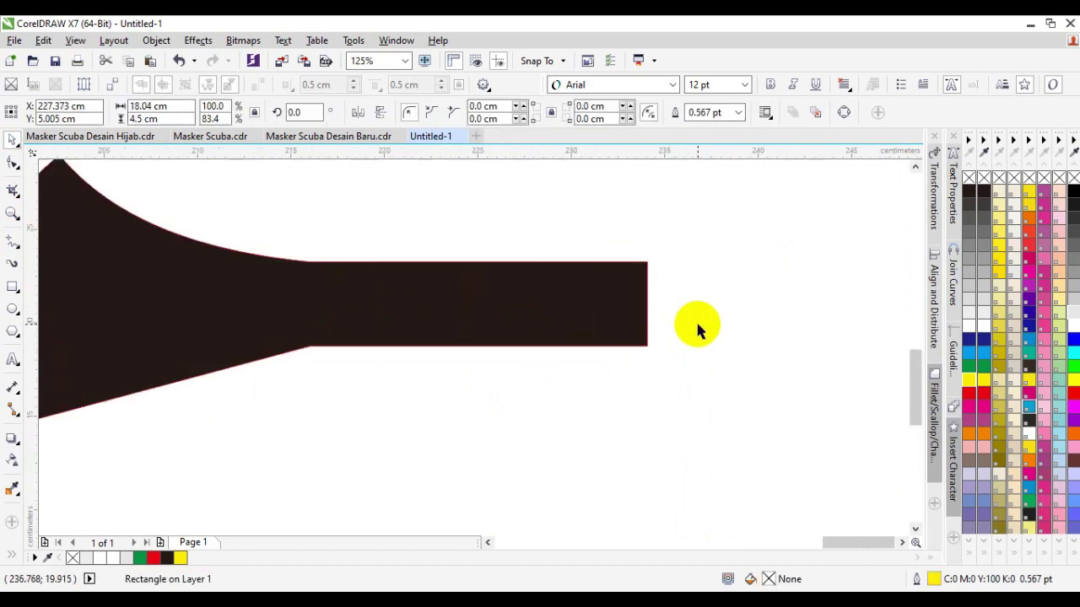
pyautogui.moveTo(272, 307)
pyautogui.mouseDown()
pyautogui.moveTo(345, 281)
pyautogui.moveTo(314, 332)
pyautogui.mouseUp()
pyautogui.scroll(2, 314, 332)
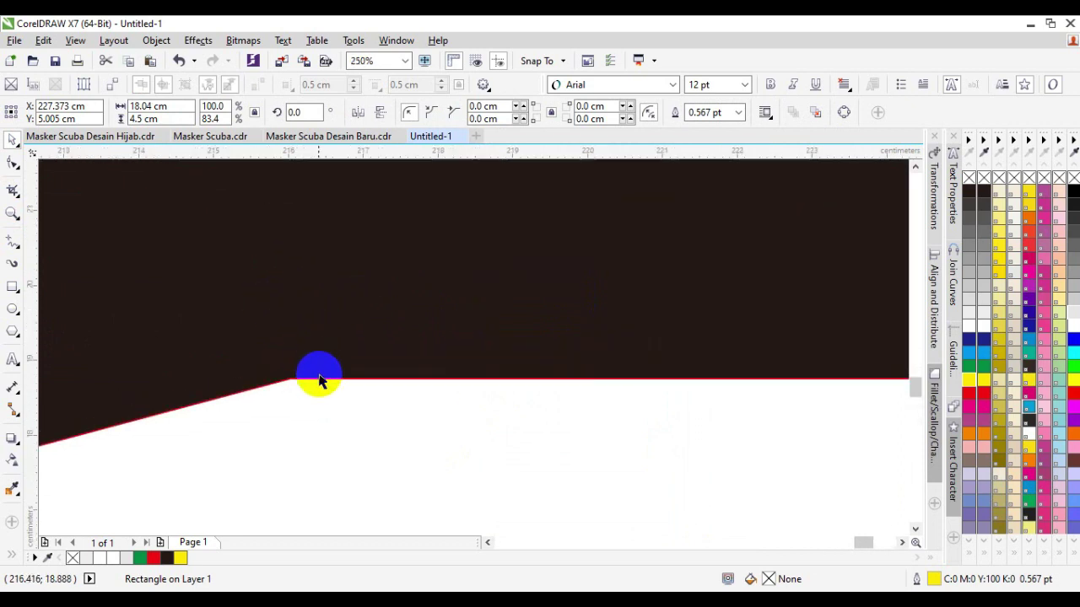
pyautogui.scroll(-2, 337, 405)
pyautogui.moveTo(445, 410); pyautogui.dragTo(533, 406)
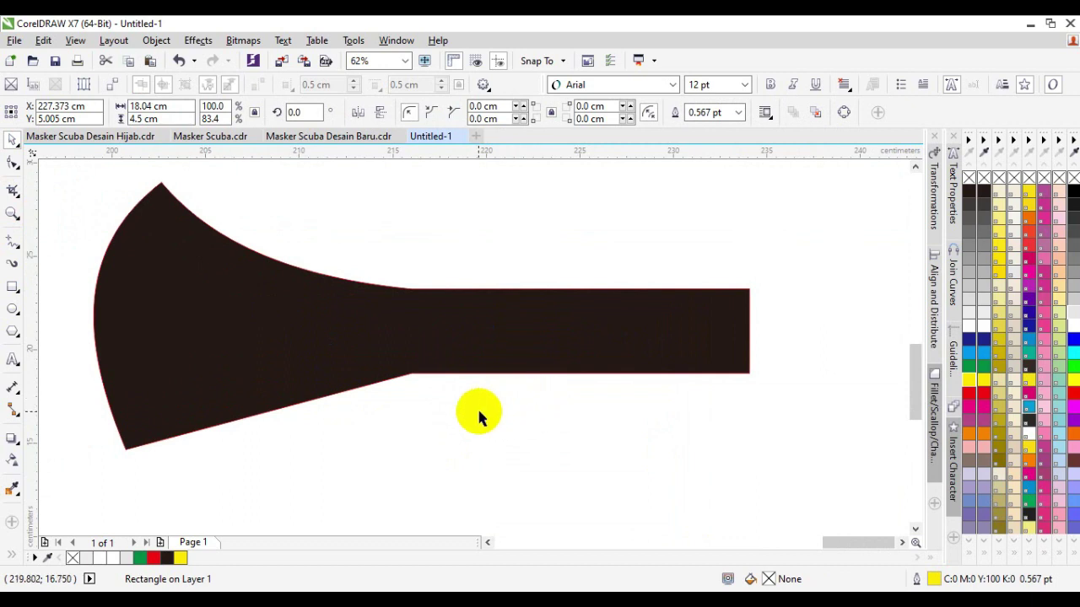
pyautogui.scroll(-2, 475, 414)
pyautogui.scroll(2, 535, 427)
pyautogui.moveTo(458, 439); pyautogui.dragTo(536, 463)
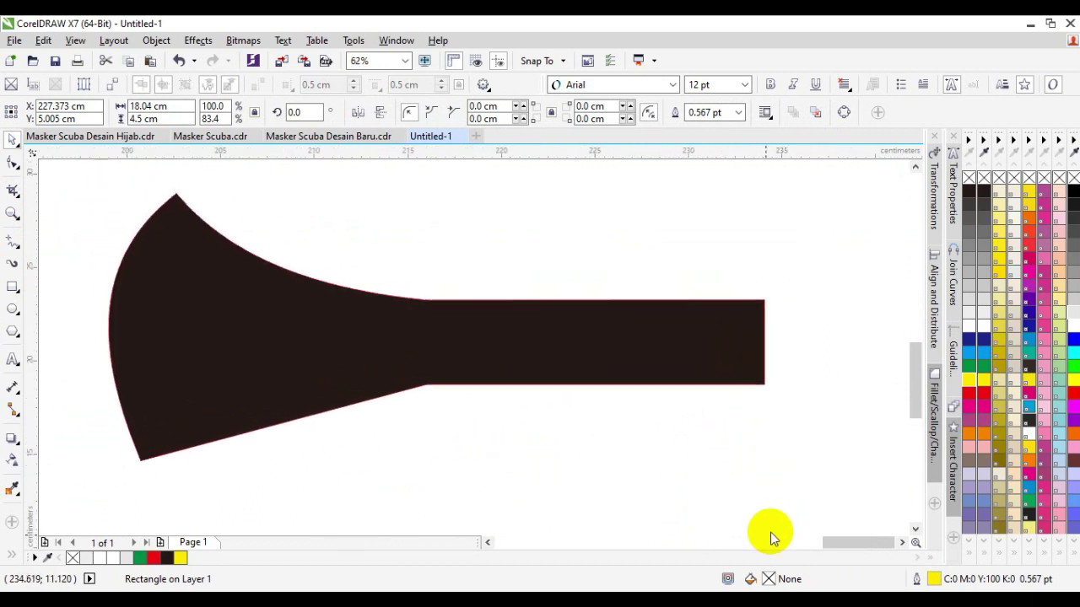
# In Notepad, replace the note with "TINGGAL DIPOTONG DENGAN LASER ATAU GUNTING", clear it, and return to the CorelDRAW pattern.
pyautogui.click(764, 601)
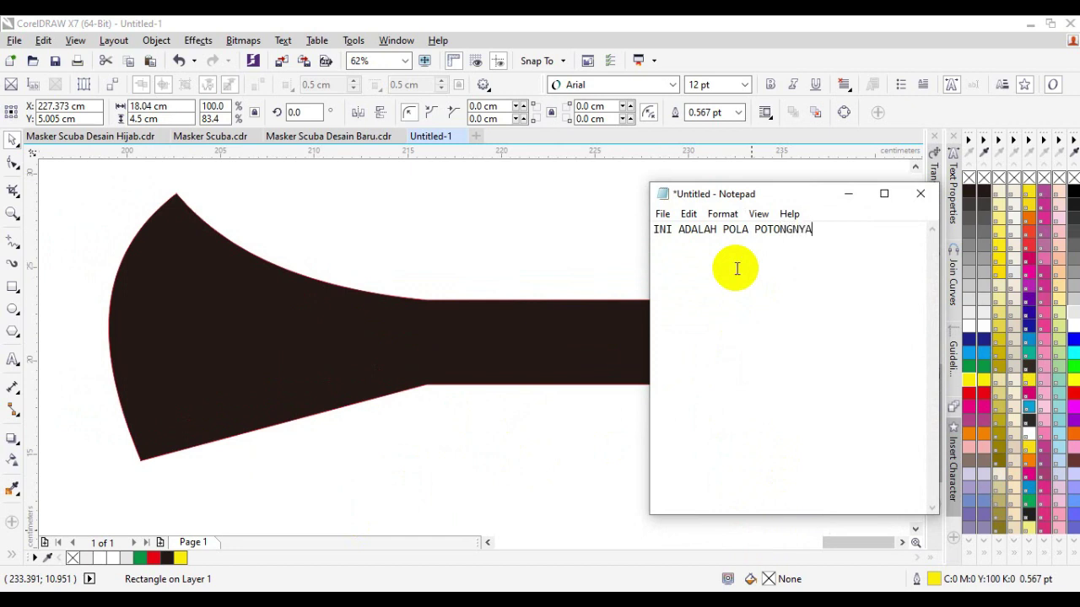
pyautogui.hotkey('ctrl', 'a')
pyautogui.write('TIN')
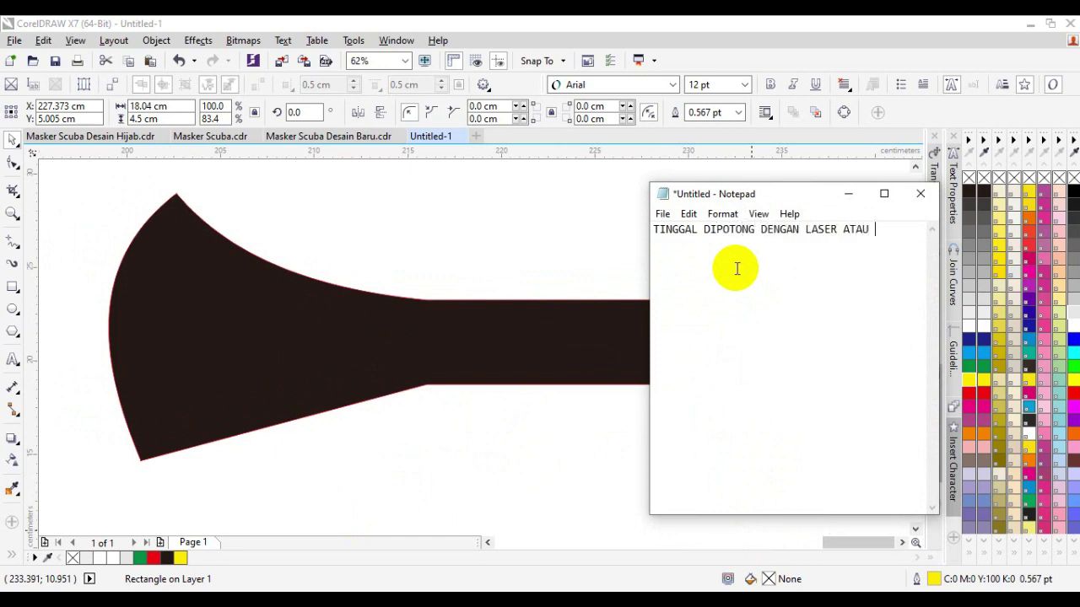
pyautogui.hotkey('ctrl', 'a')
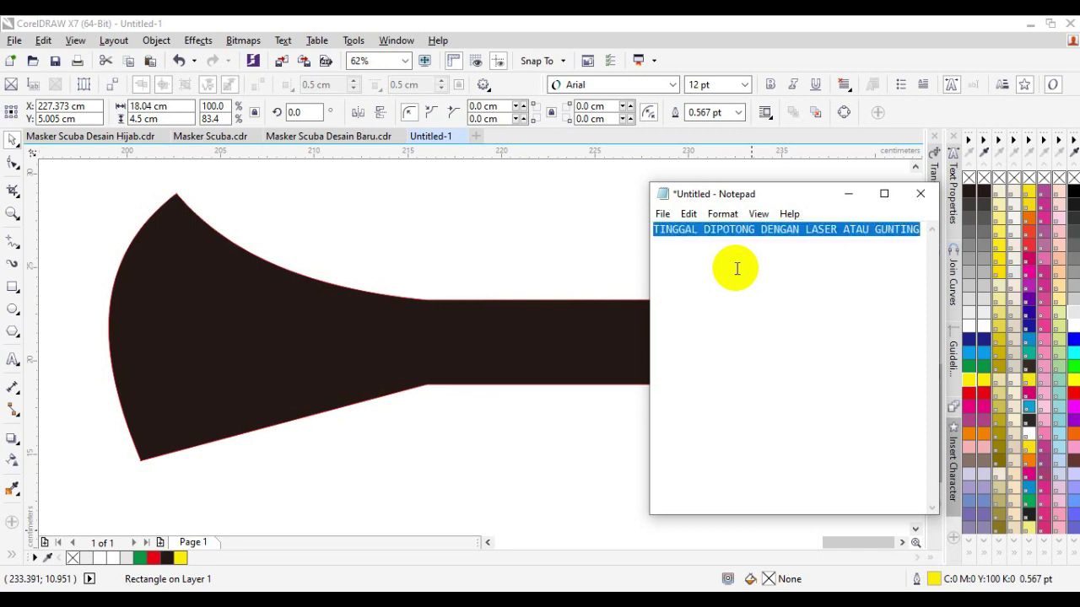
pyautogui.press('BackSpace')
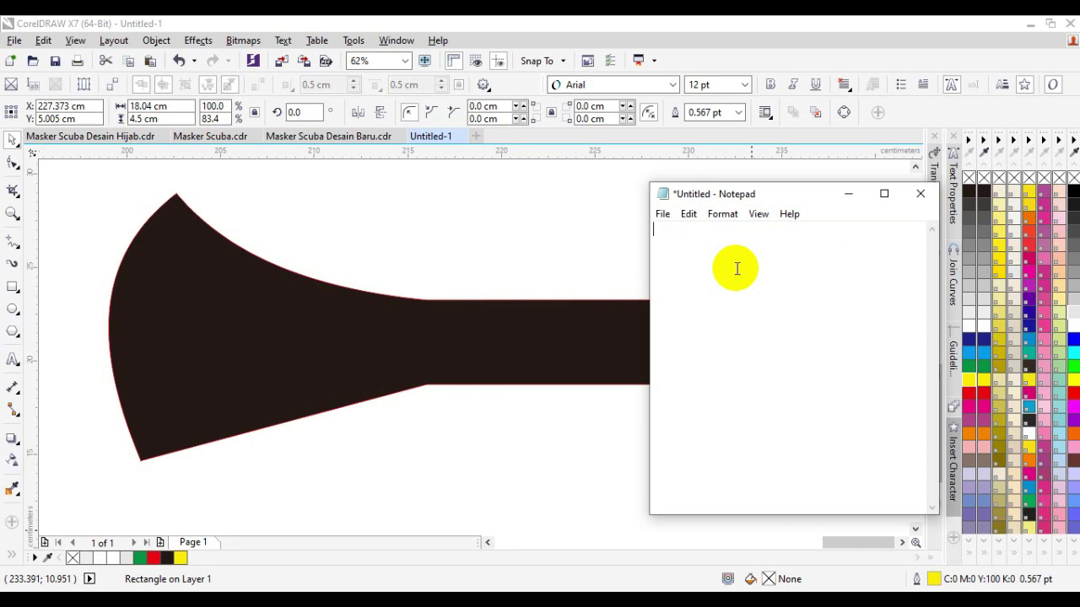
pyautogui.click(920, 193)
pyautogui.click(473, 242)
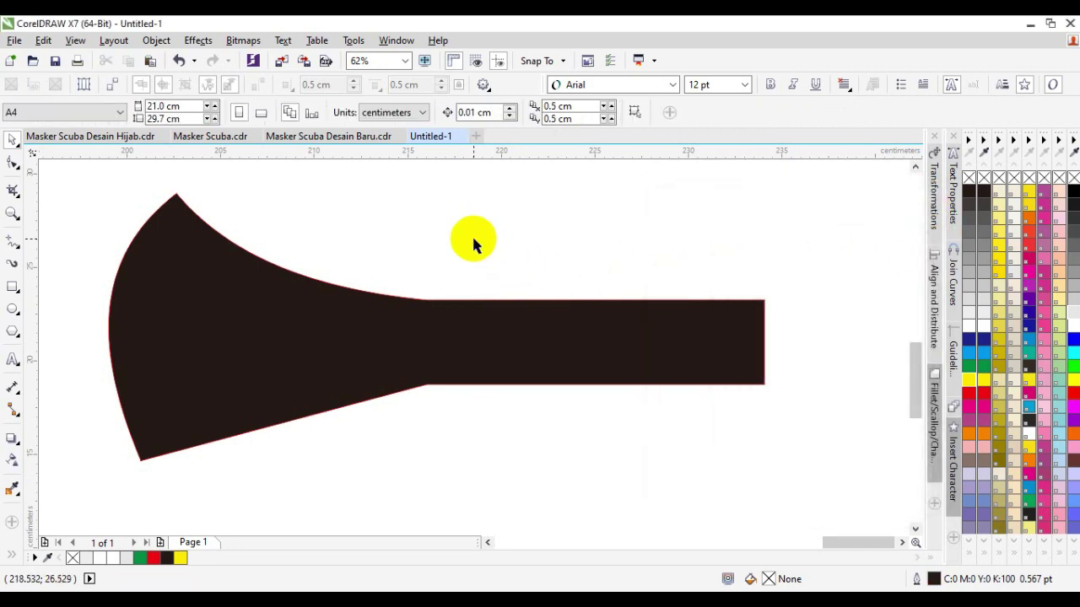